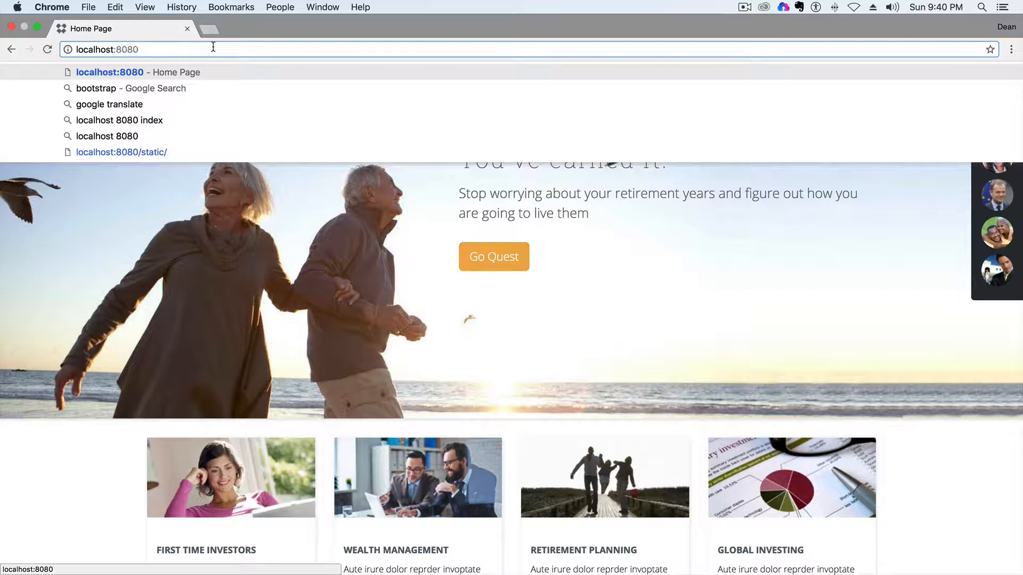
Load localhost:8080/admin in Chrome to reach the dotCMS admin login page.
text(/)
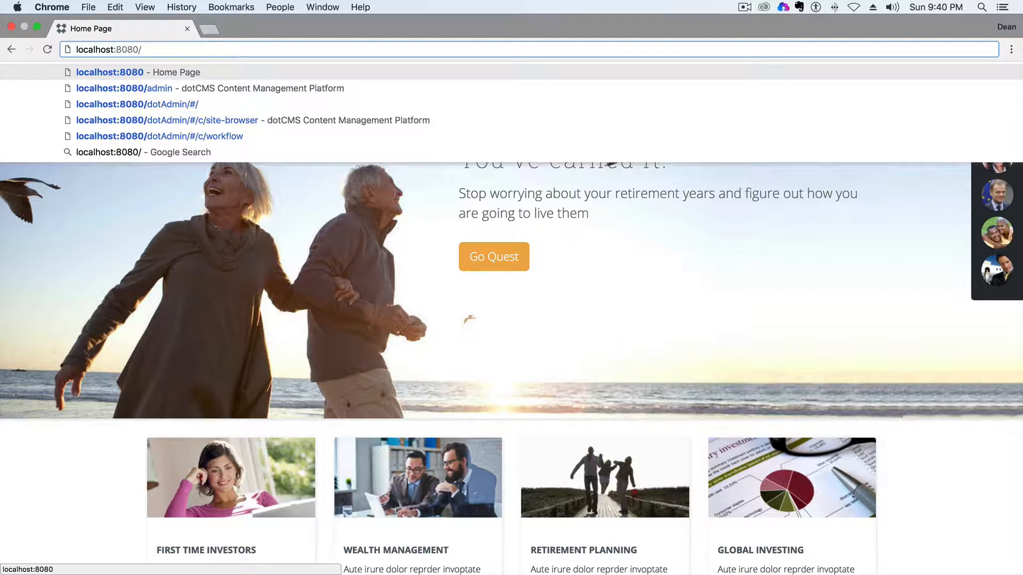
text(admin)
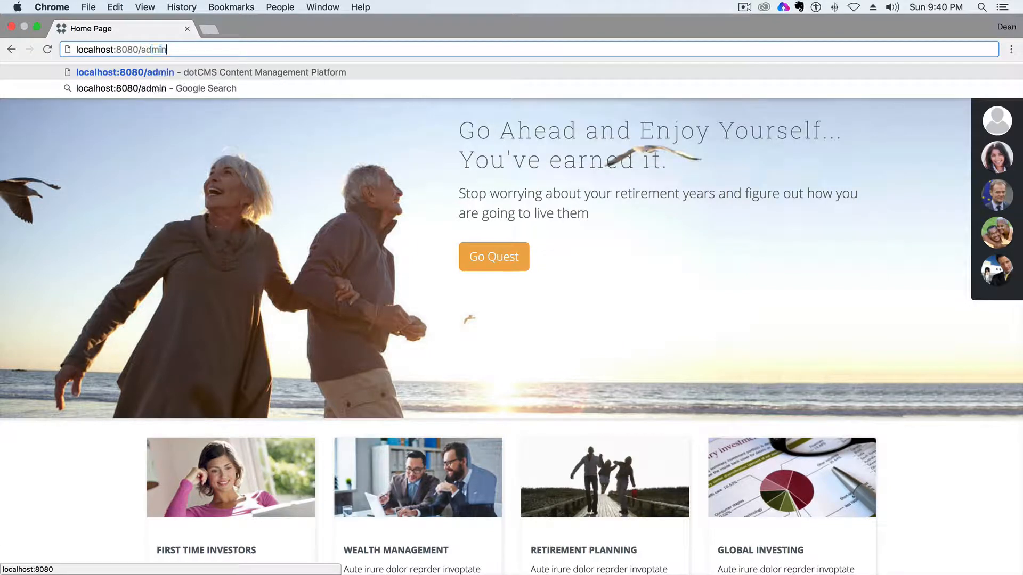
key(Return)
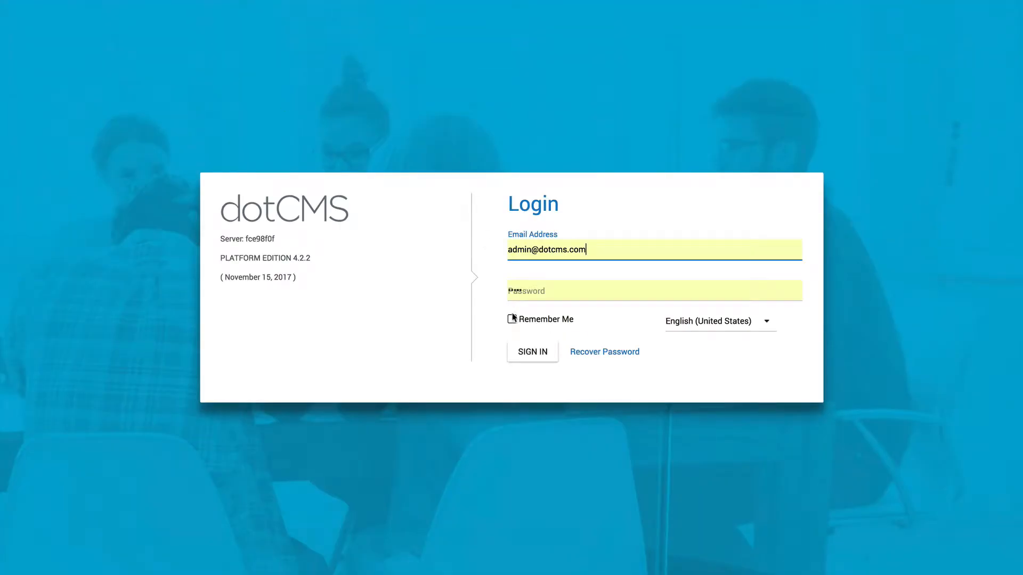
Sign in to dotCMS with the saved administrator email and password.
drag(586, 250, 485, 253)
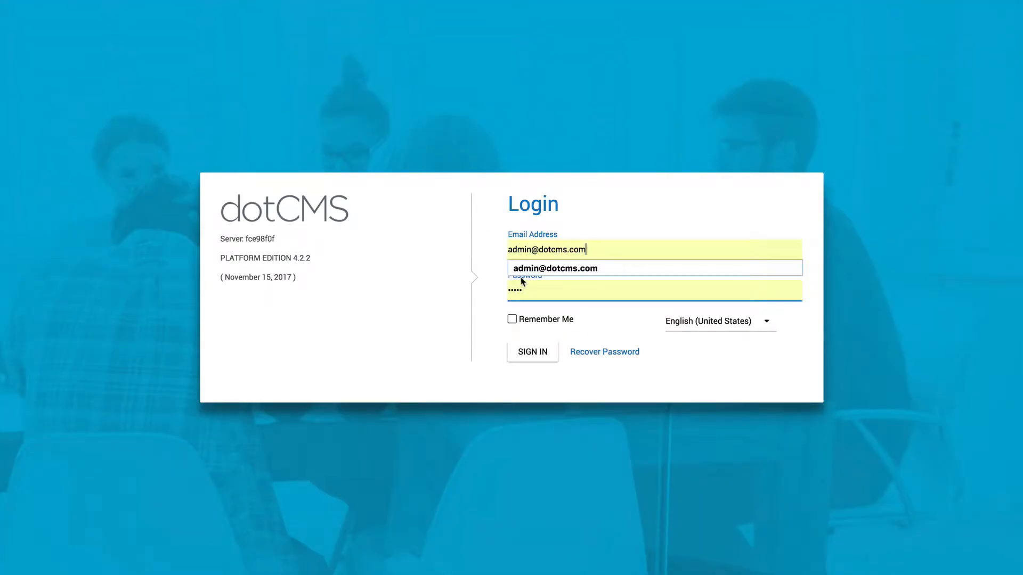
drag(532, 288, 493, 296)
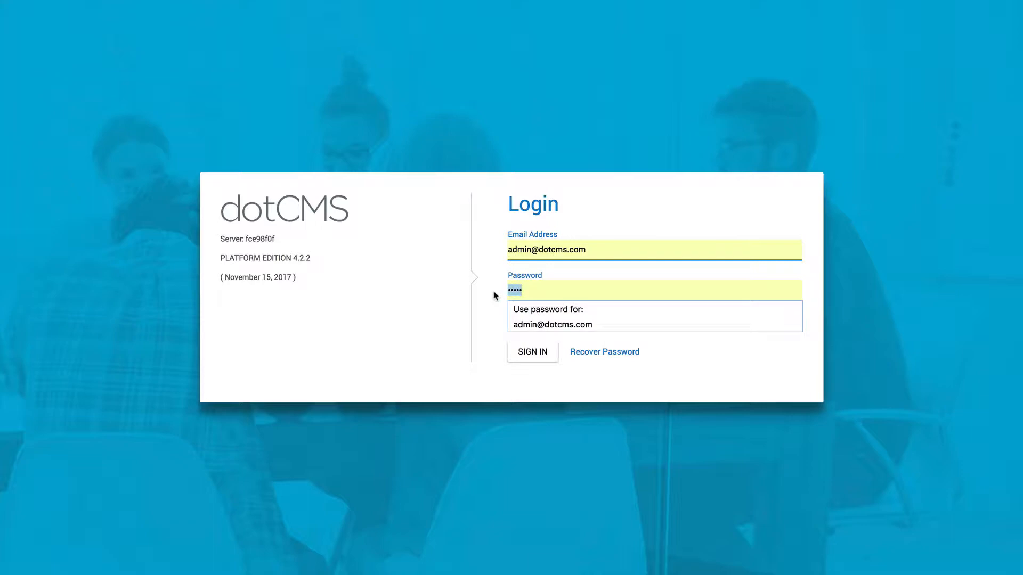
click(480, 304)
click(532, 354)
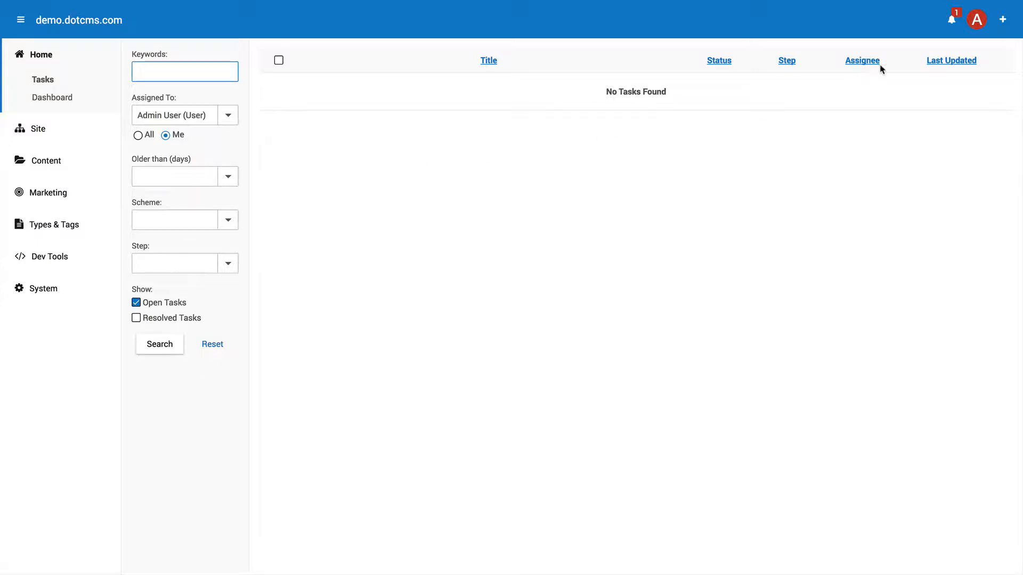
Use Login As from the avatar menu to switch to the contributor demo user.
click(978, 24)
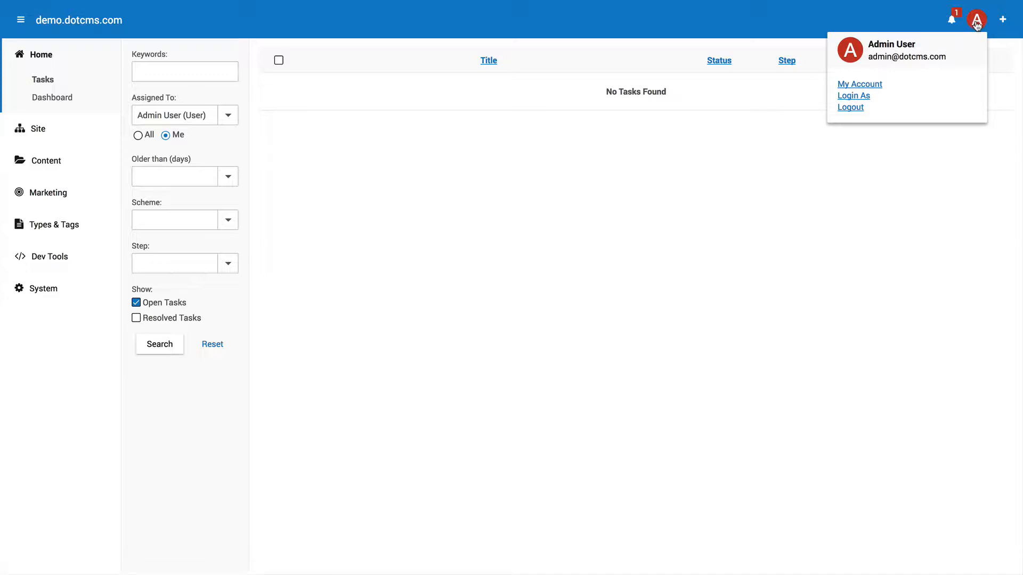
click(854, 96)
click(549, 284)
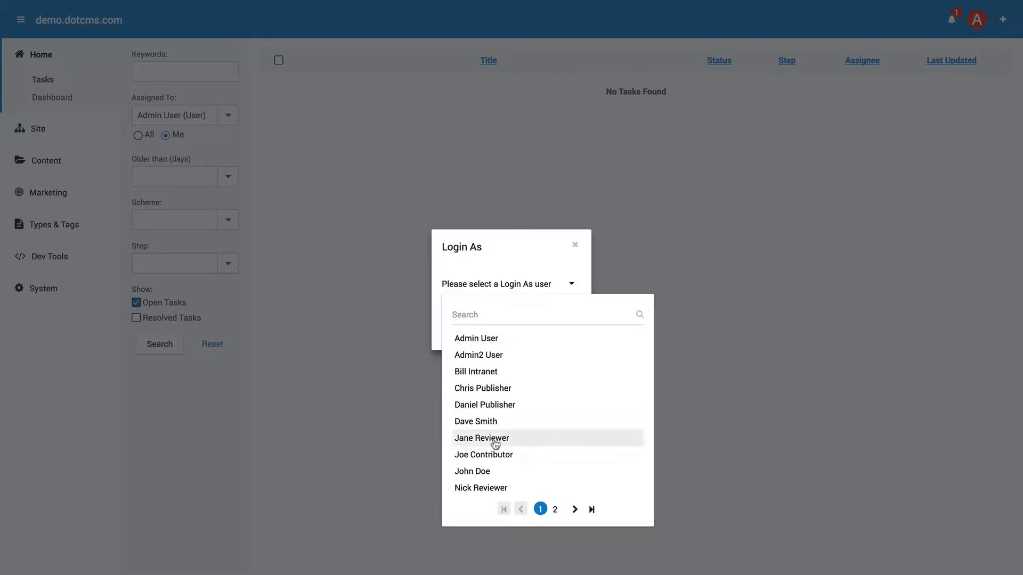
click(485, 456)
click(484, 325)
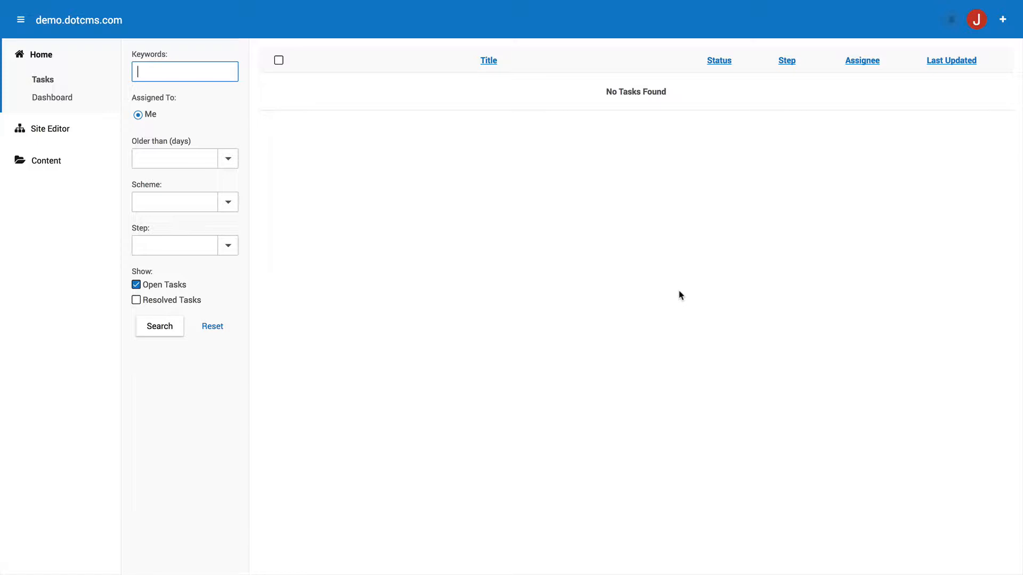
Open the Site Browser and expand the resources folder.
click(45, 132)
click(63, 153)
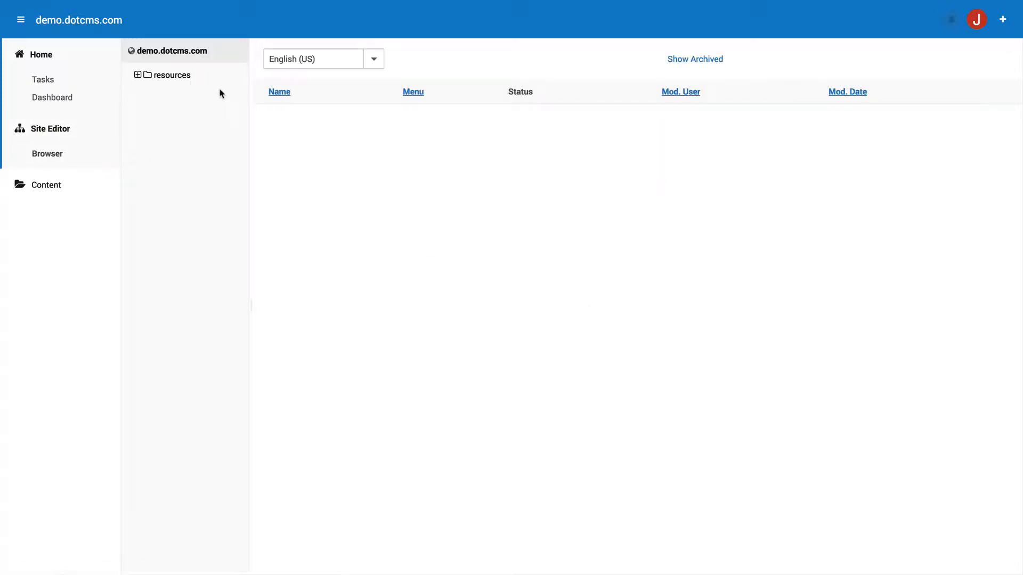
click(166, 76)
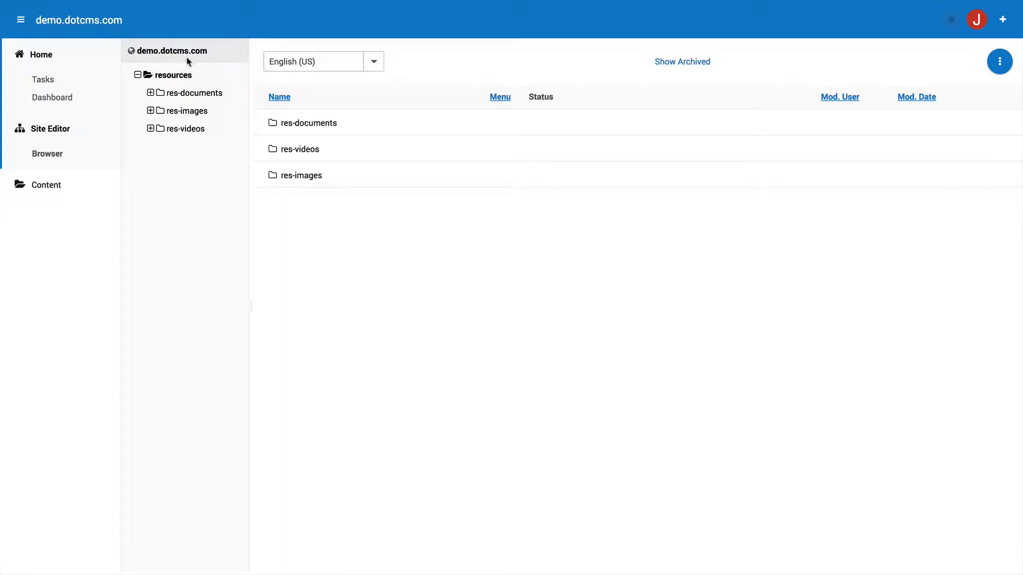
Show Content Search filtered to the Document type, listing 27 items.
click(46, 185)
click(42, 208)
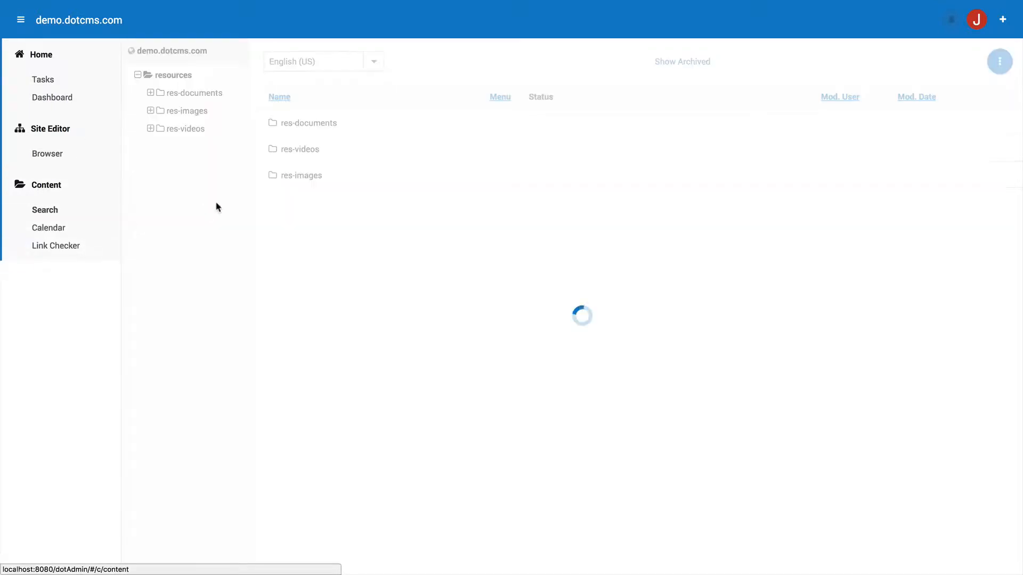
click(228, 71)
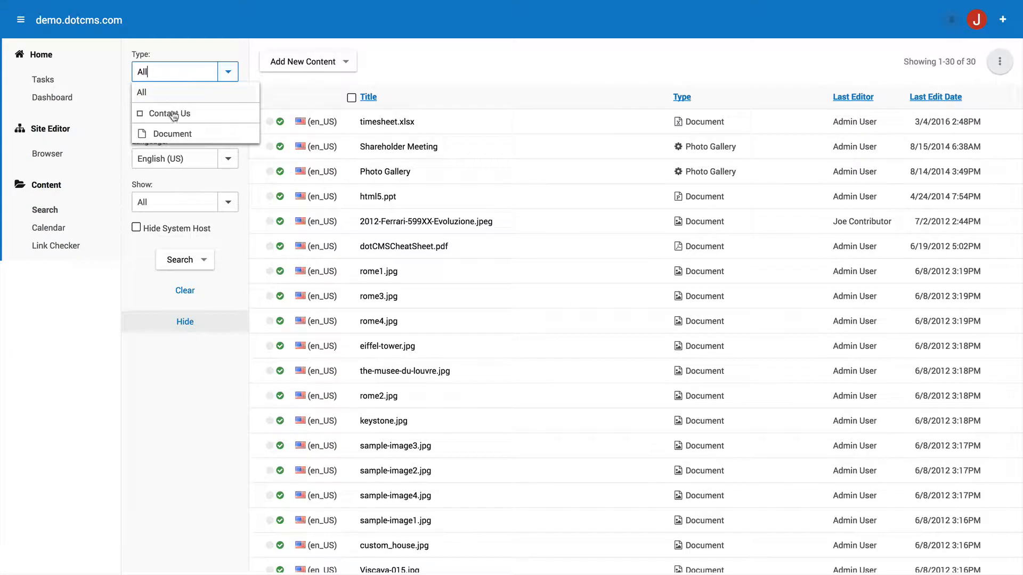
click(185, 137)
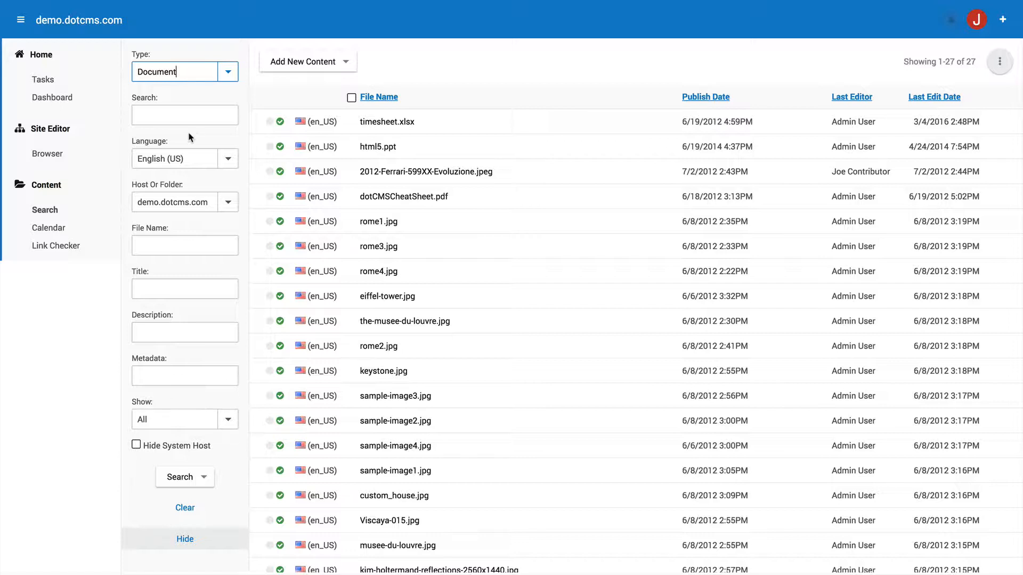
Create a new Document and upload Shrinkingwhitedwarf.jpg as its file asset.
click(305, 63)
click(308, 85)
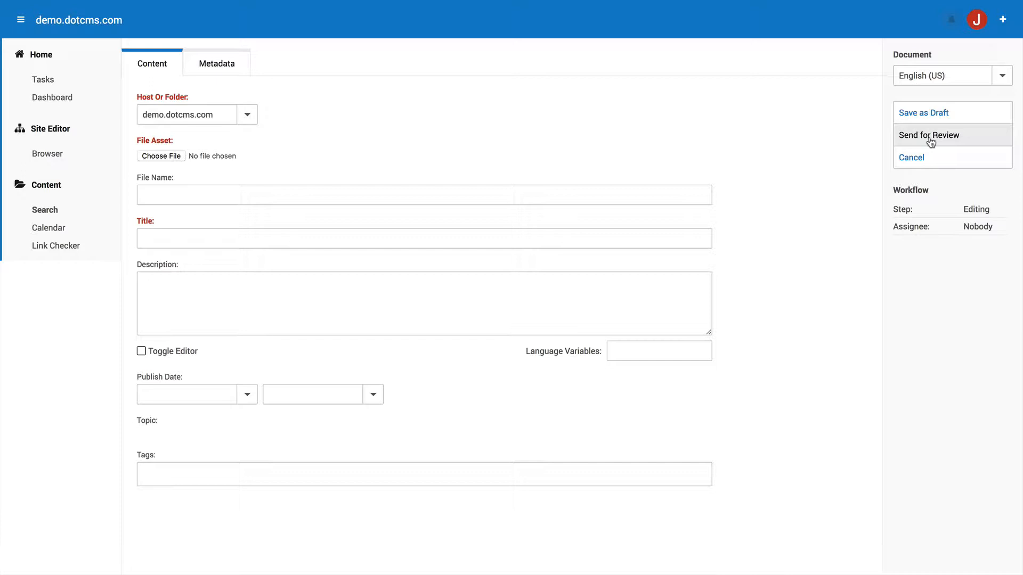
click(159, 156)
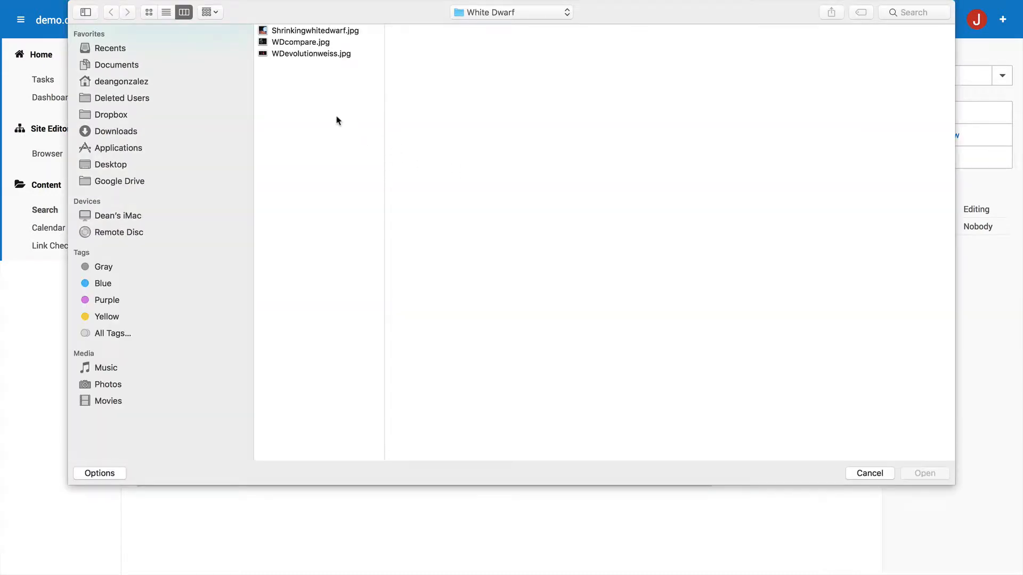
double_click(294, 32)
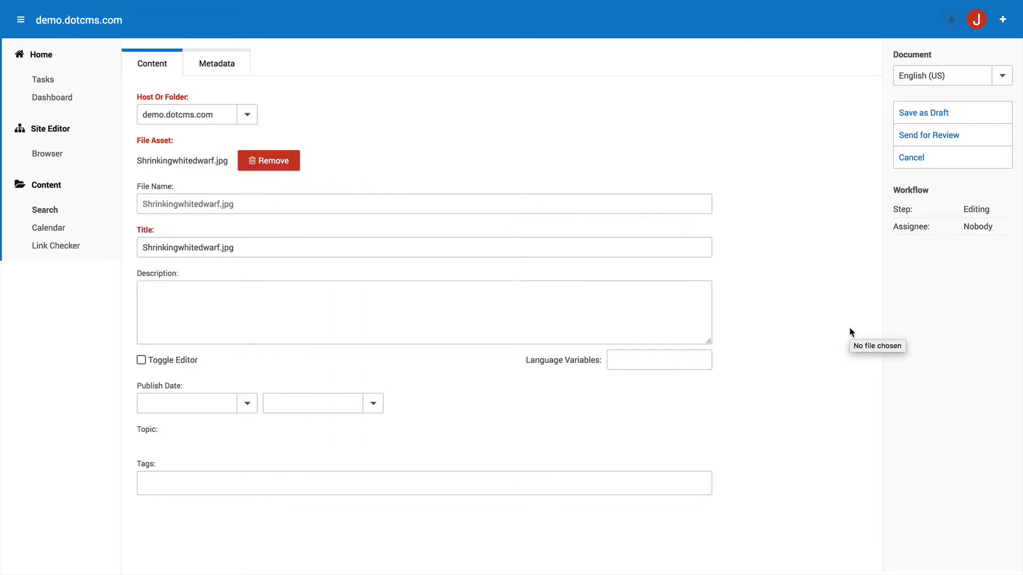
Enter the description 'Shrinking White Dwarf Star'.
scroll(529, 347, down, 3)
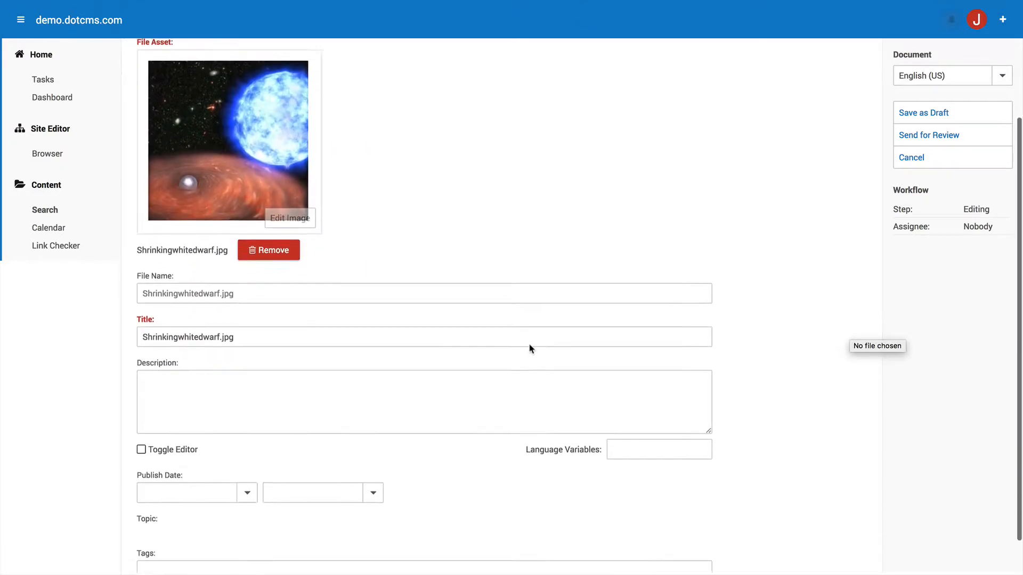
click(428, 354)
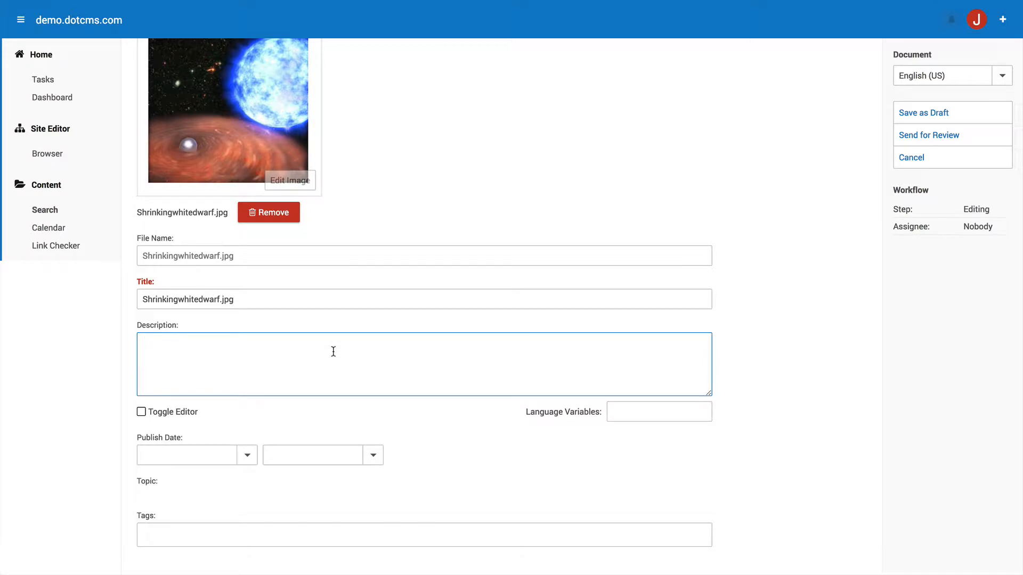
text(Shrinking White Dwarf Start)
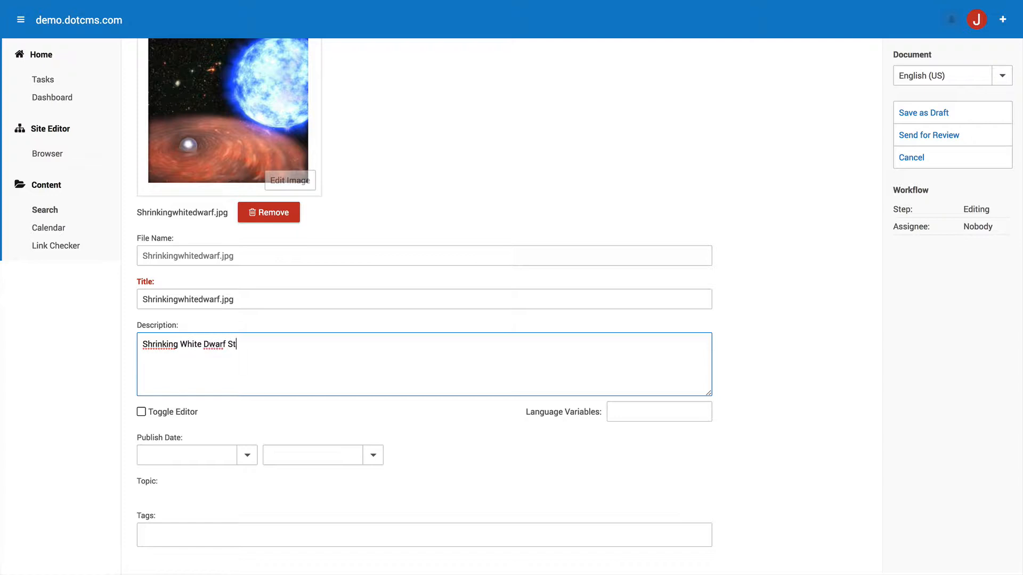
key(BackSpace)
click(710, 299)
Place the document in the resources folder and save it as a draft.
scroll(710, 298, up, 2)
scroll(710, 299, up, 1)
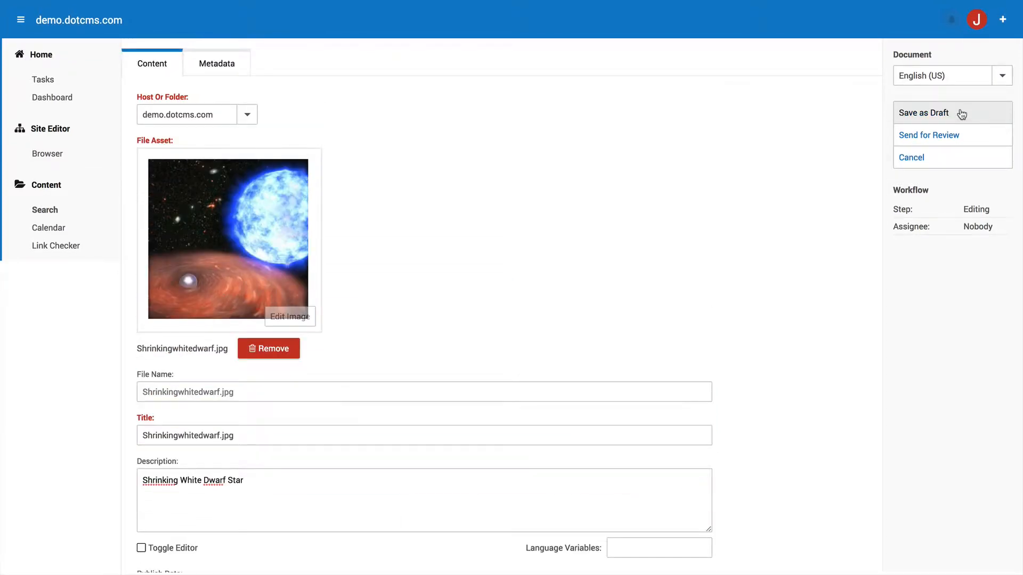
click(246, 116)
click(148, 138)
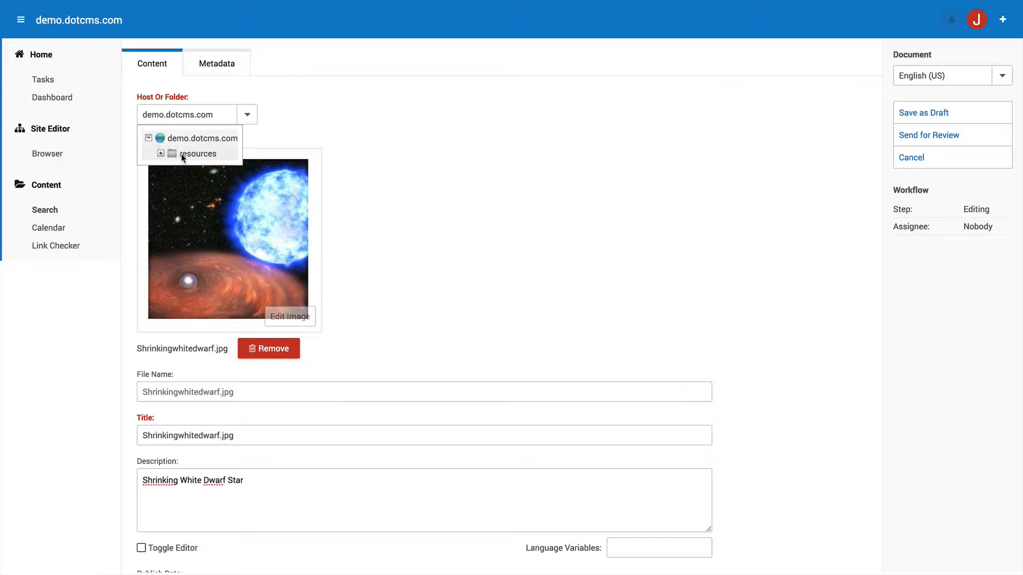
click(203, 154)
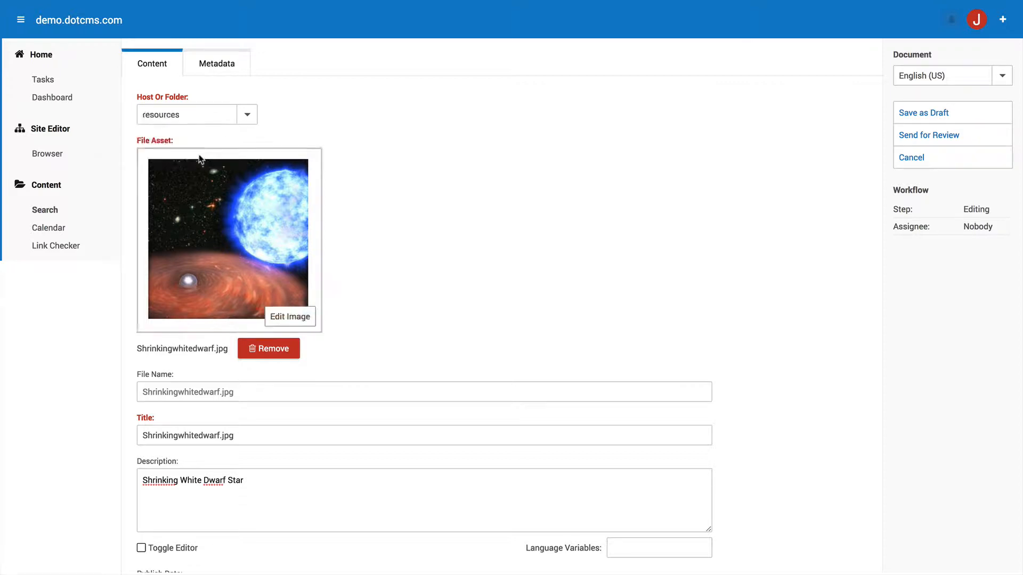
click(941, 114)
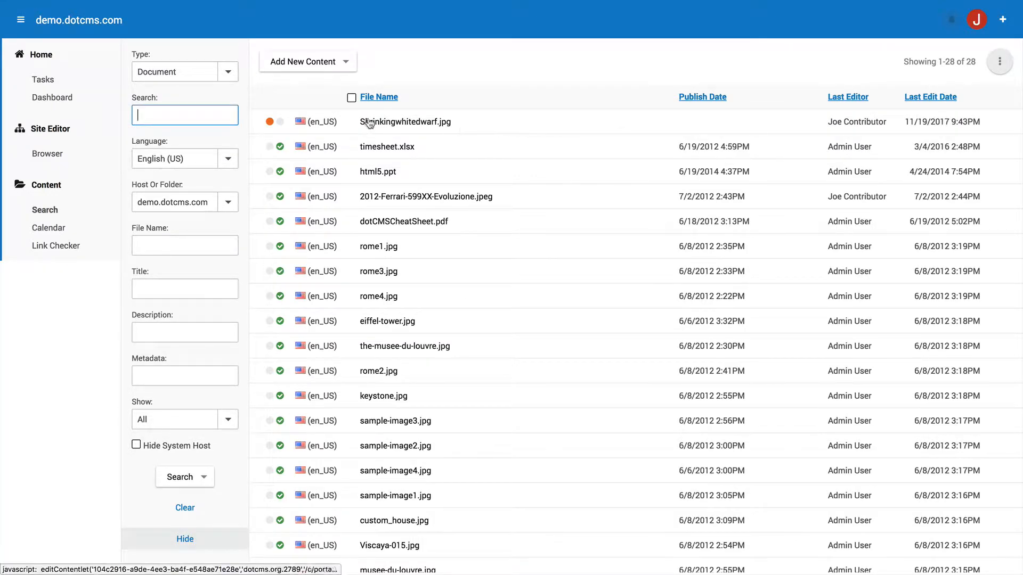
Lock Shrinkingwhitedwarf.jpg and send it to Reviewer with the comment 'Please review and publish'.
click(397, 125)
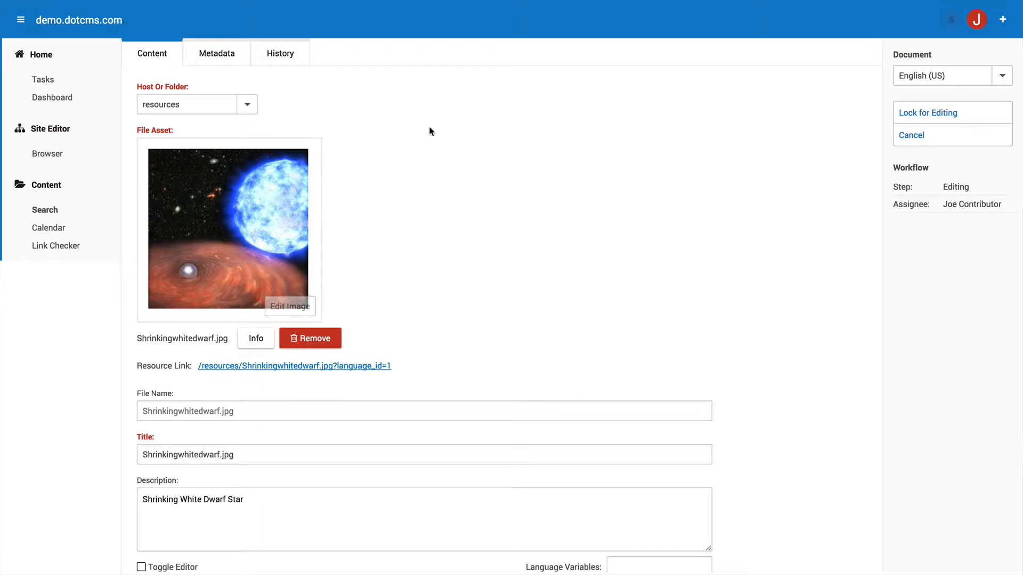
click(954, 112)
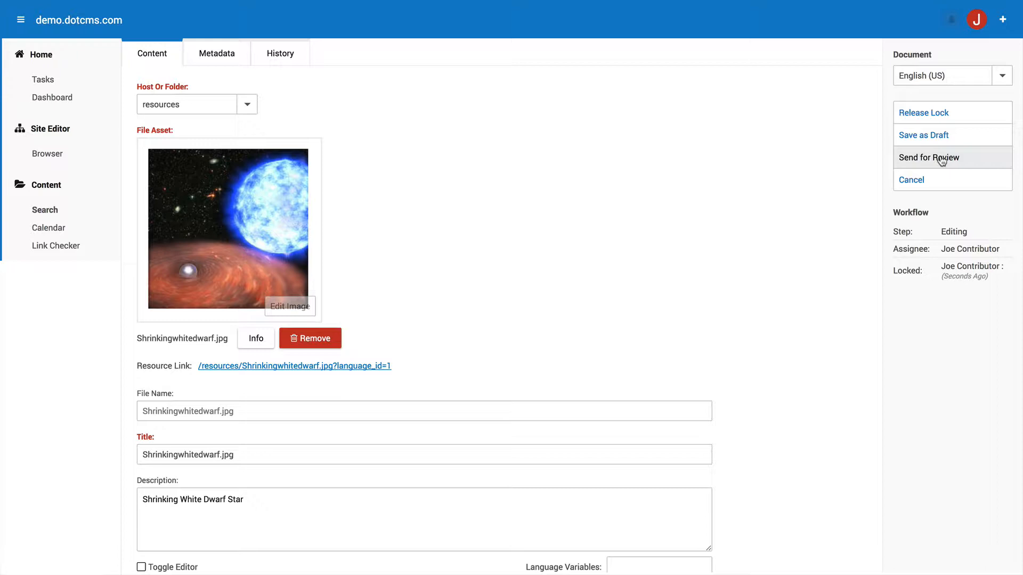
click(941, 159)
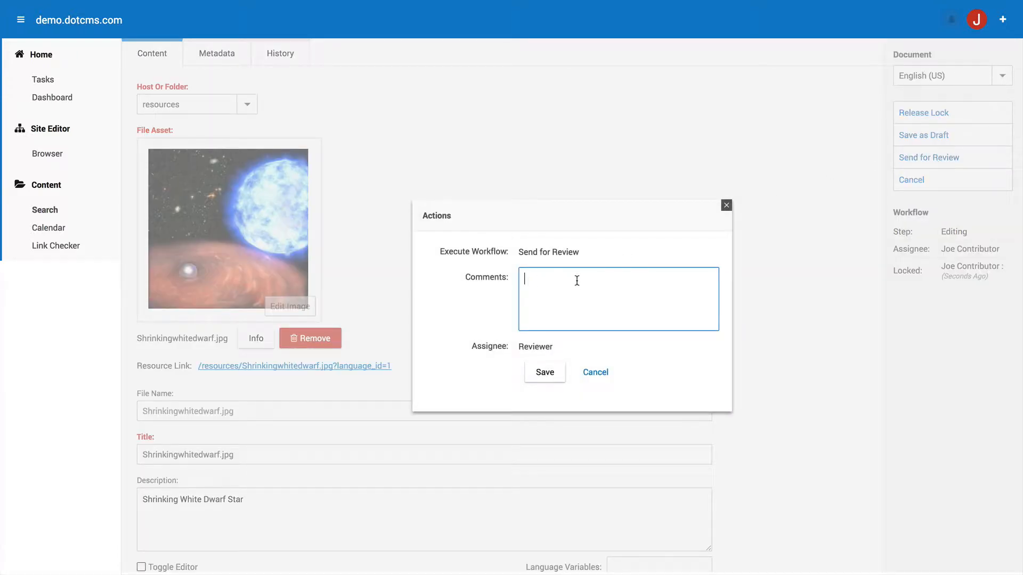
drag(554, 348, 519, 346)
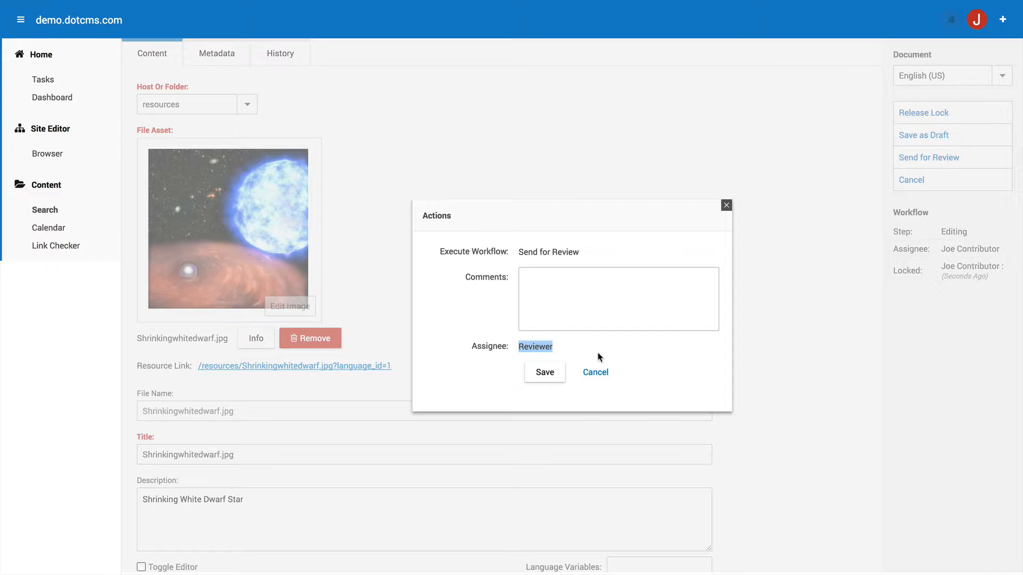
click(560, 304)
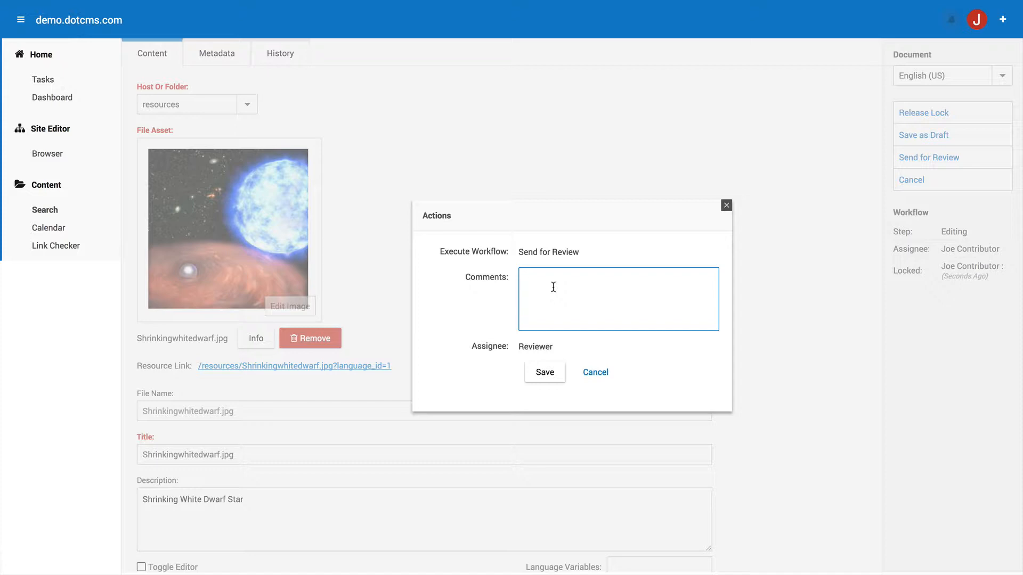
text(Please re)
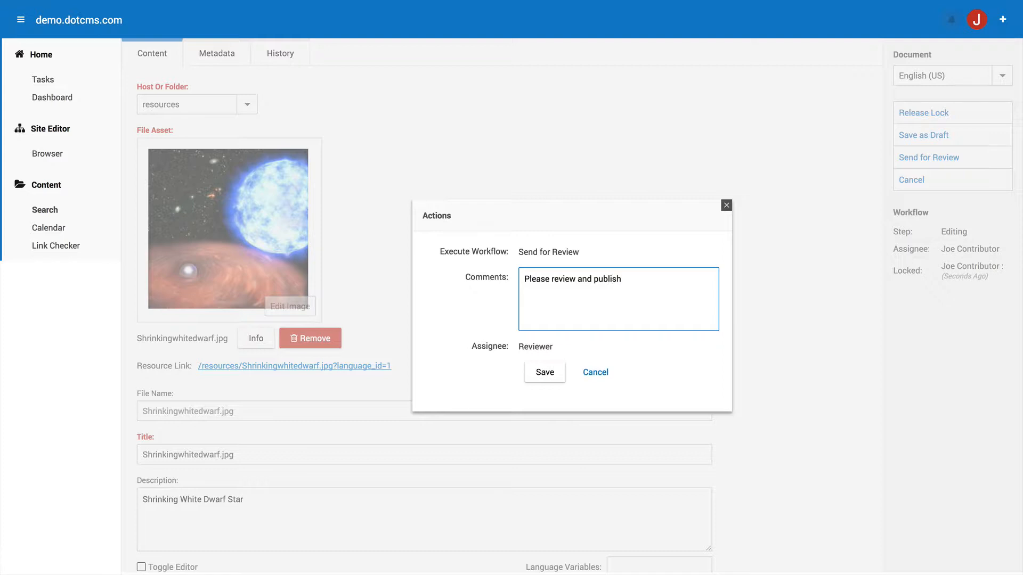
text(view and publish)
click(542, 372)
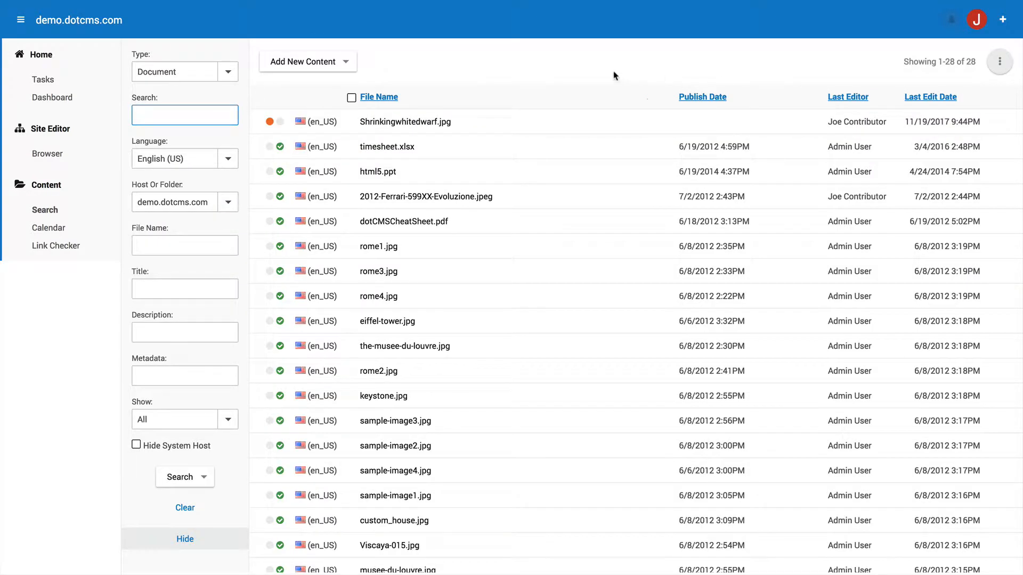
Confirm Shrinkingwhitedwarf.jpg is at the Review step assigned to Reviewer, then Logout As.
click(410, 124)
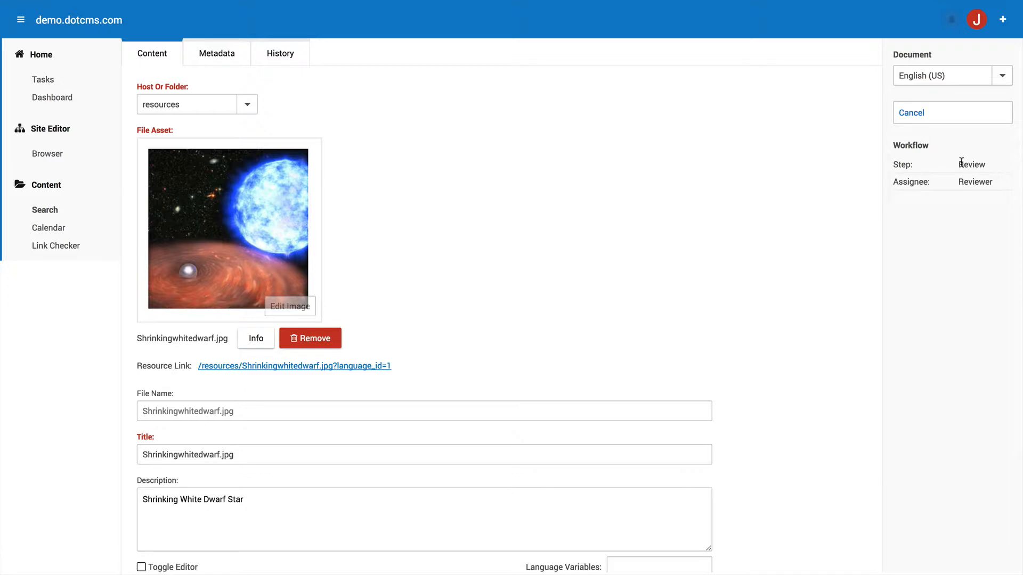
drag(958, 167, 987, 167)
drag(929, 182, 894, 181)
click(976, 21)
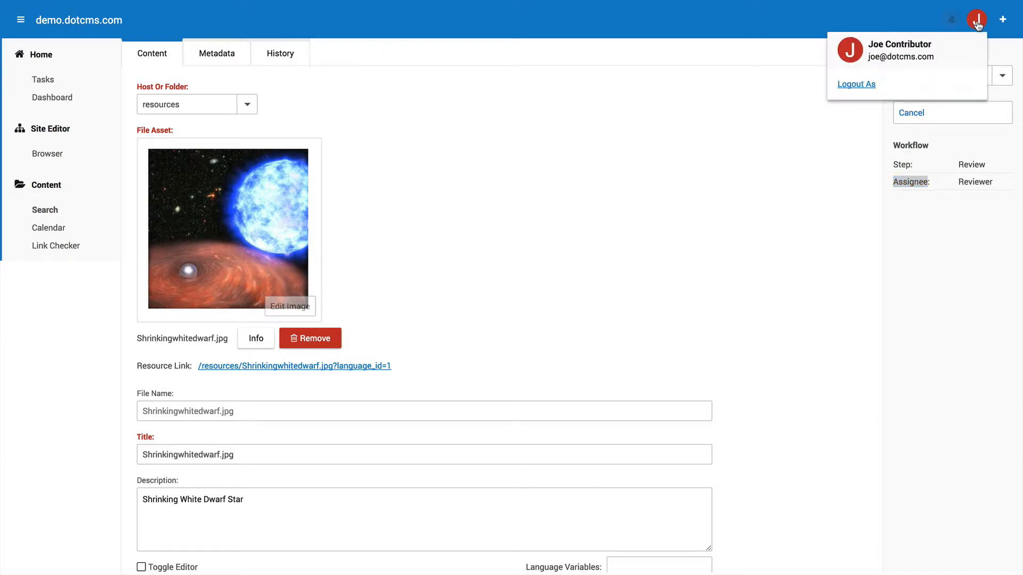
click(859, 86)
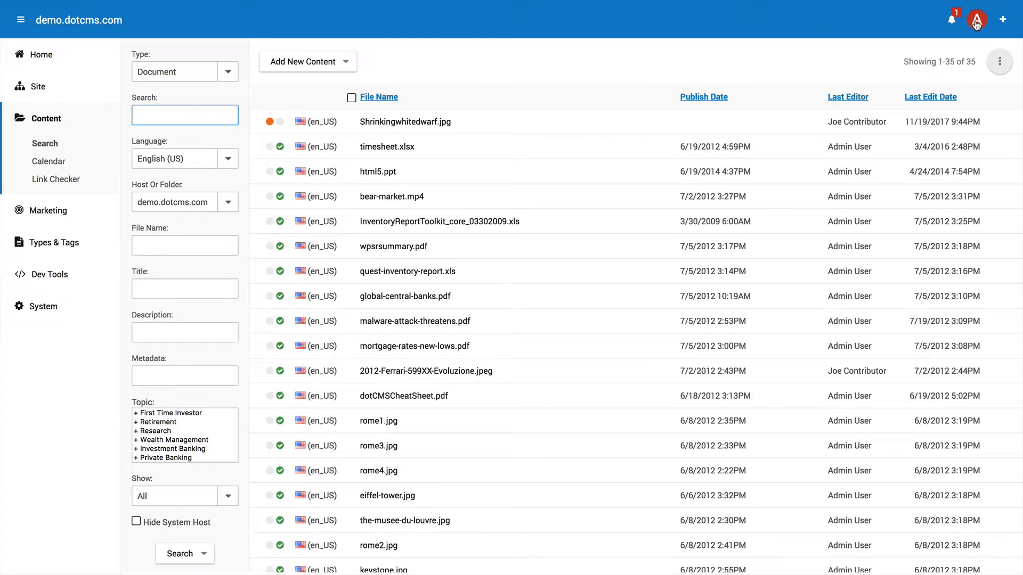
Use Login As to switch from admin to the reviewer demo user.
click(976, 22)
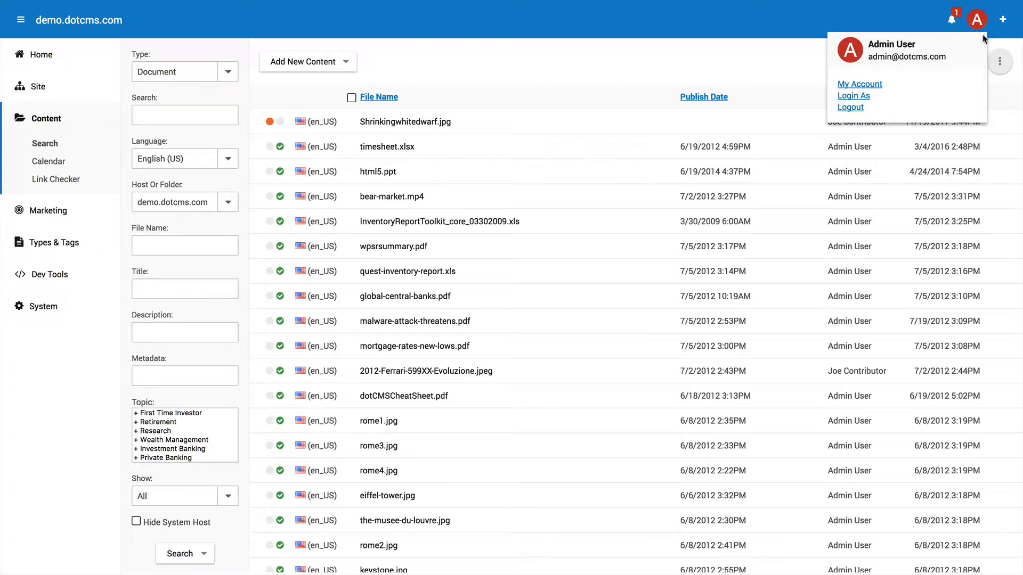
click(869, 94)
click(522, 284)
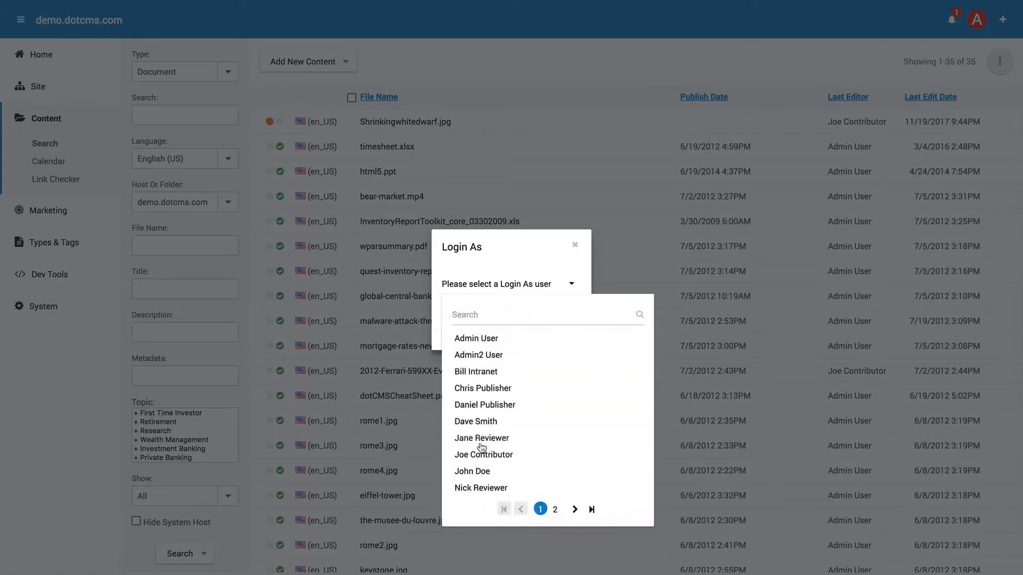
click(484, 438)
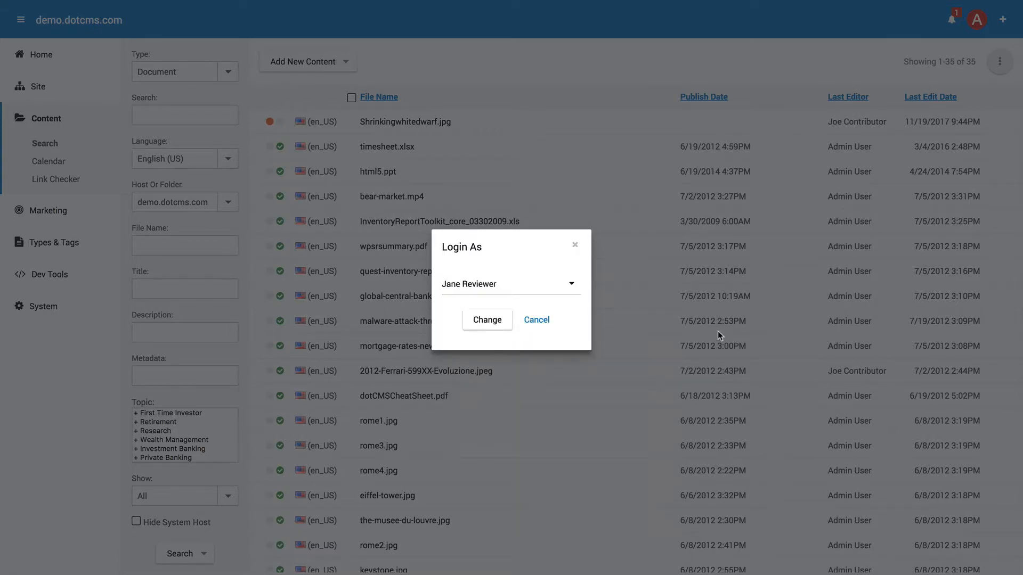
click(487, 321)
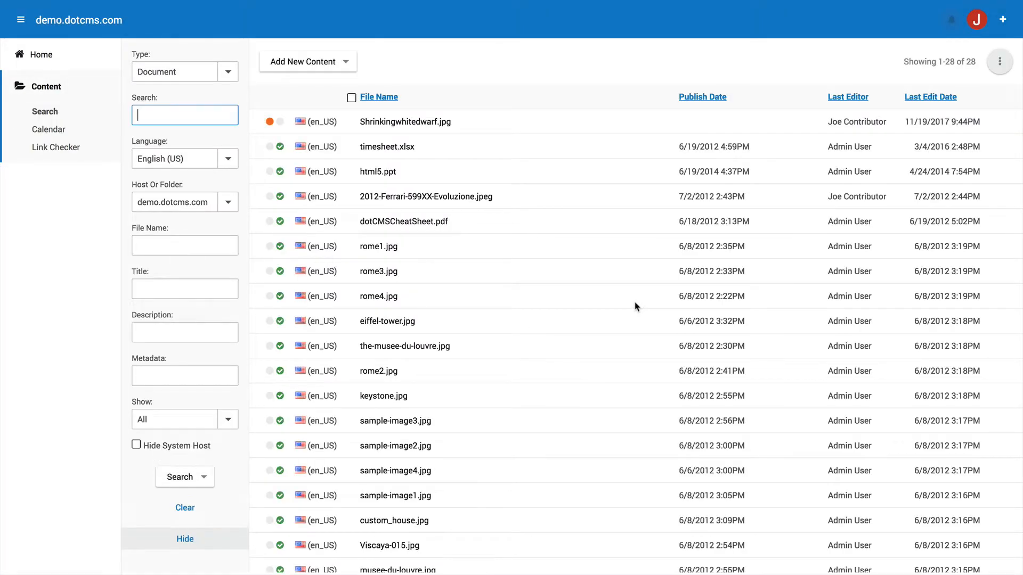
click(49, 57)
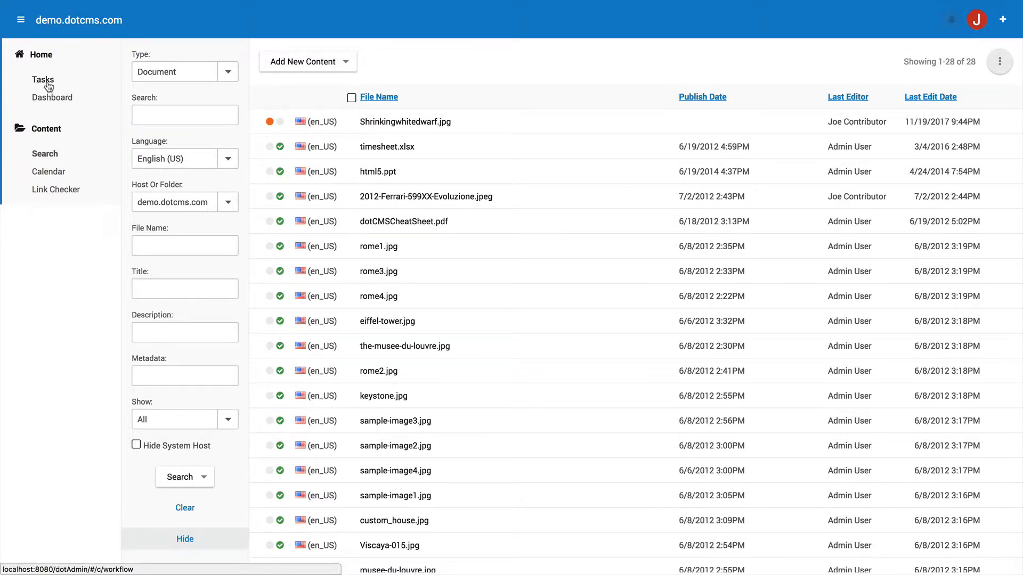
Open the Shrinkingwhitedwarf.jpg task from the Tasks list and scroll to its Metadata.
click(48, 83)
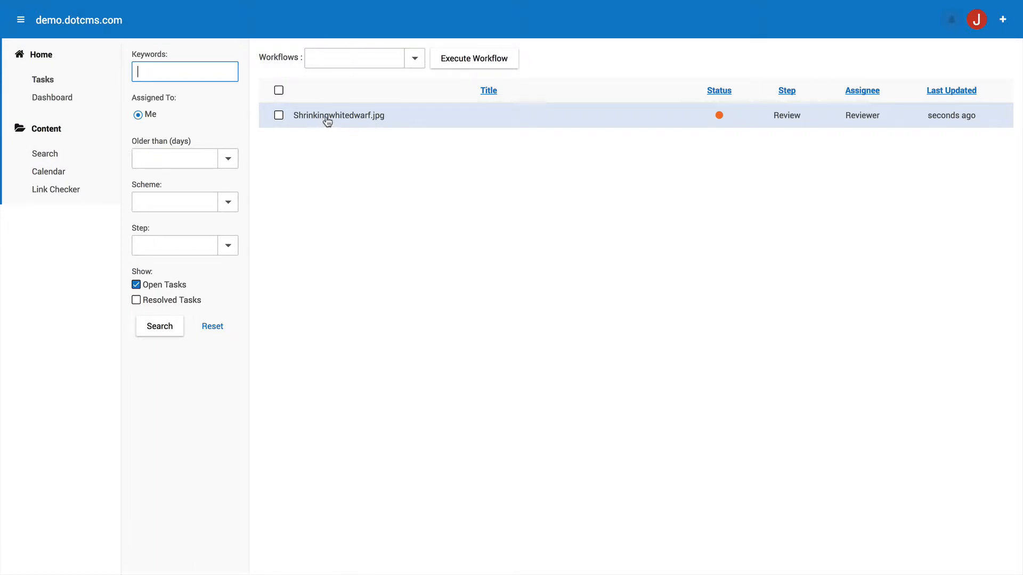
click(369, 117)
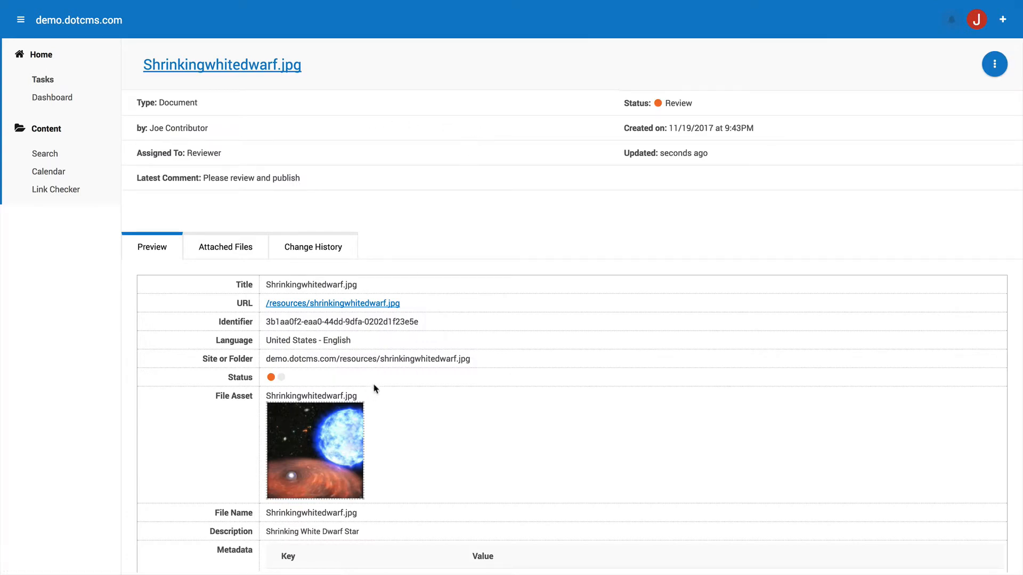
scroll(370, 420, down, 3)
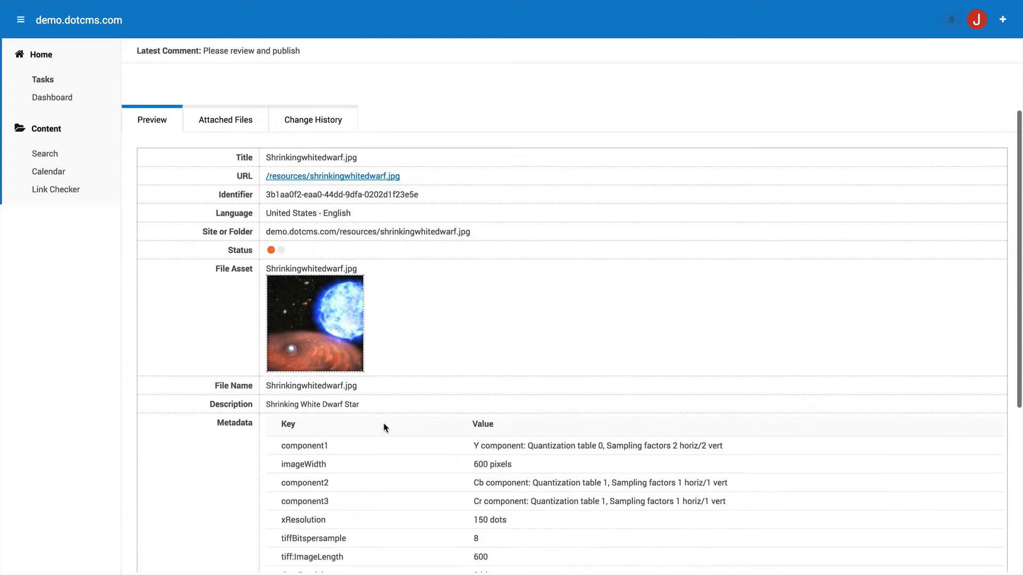
scroll(383, 373, down, 4)
double_click(222, 422)
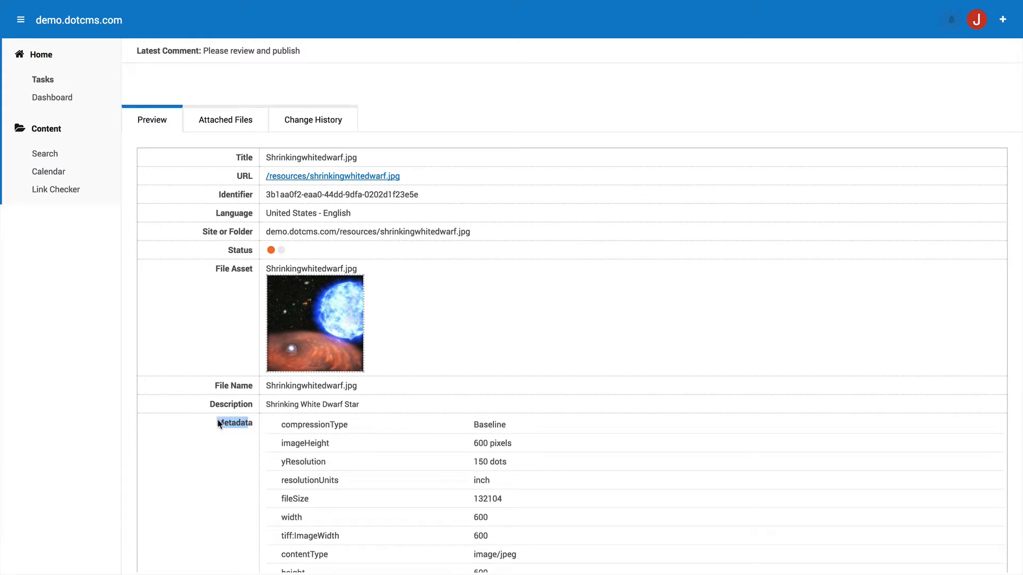
scroll(392, 447, down, 5)
scroll(516, 413, up, 10)
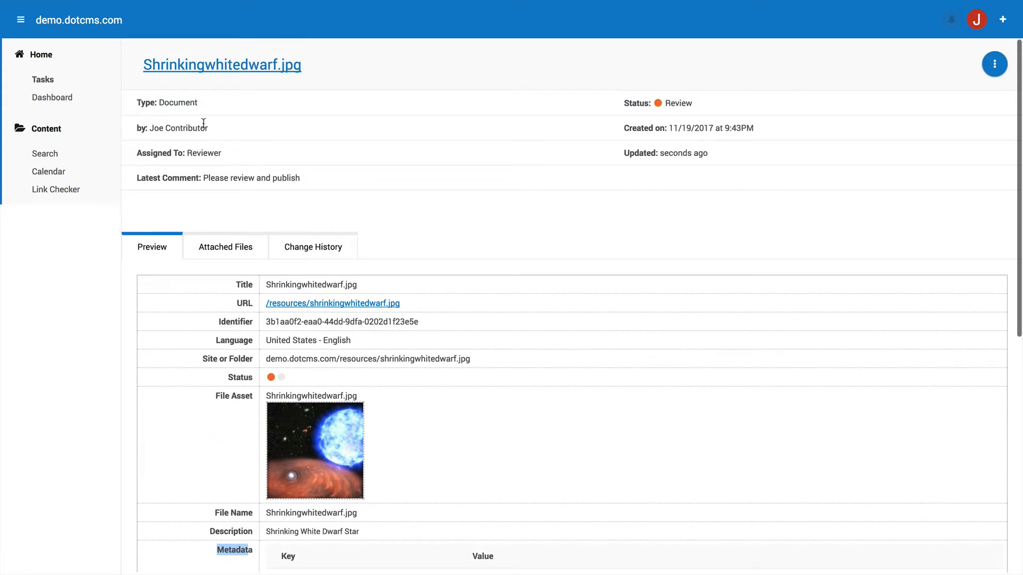
Review the task's creator, Reviewer assignee and 'Please review and publish' comment.
drag(213, 130, 175, 124)
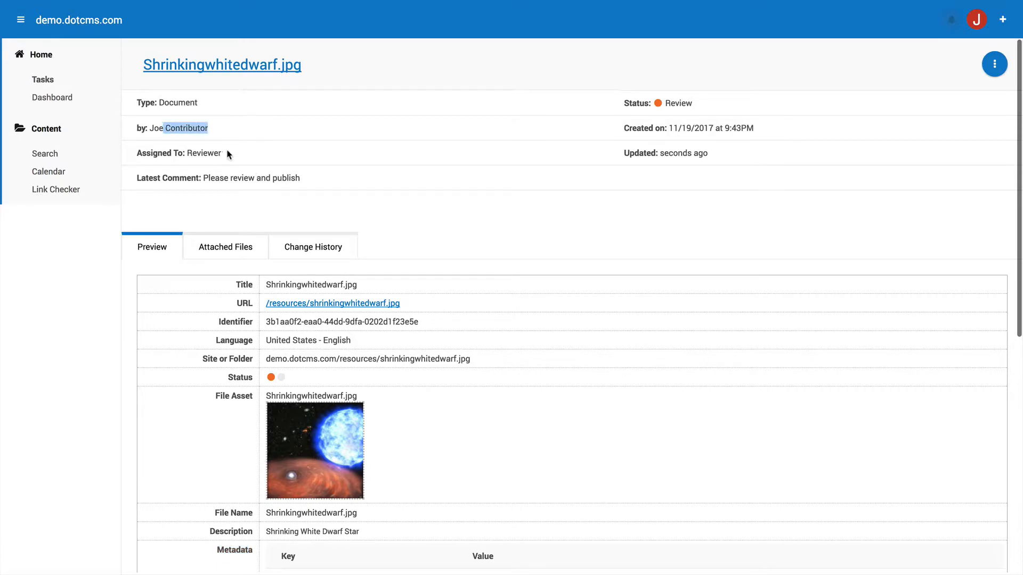
drag(224, 155, 187, 154)
drag(304, 179, 202, 180)
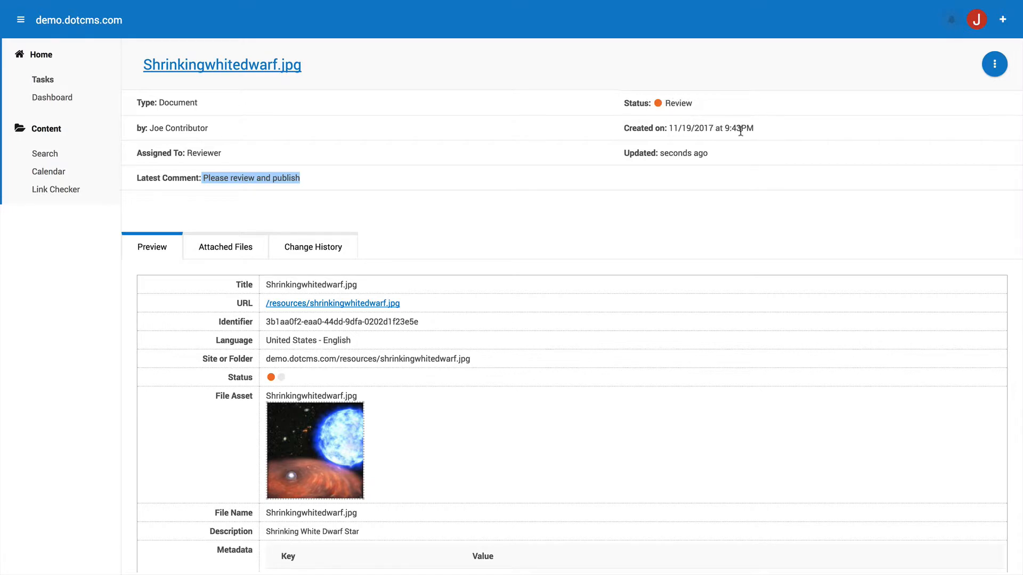
drag(752, 128, 670, 129)
scroll(761, 157, down, 3)
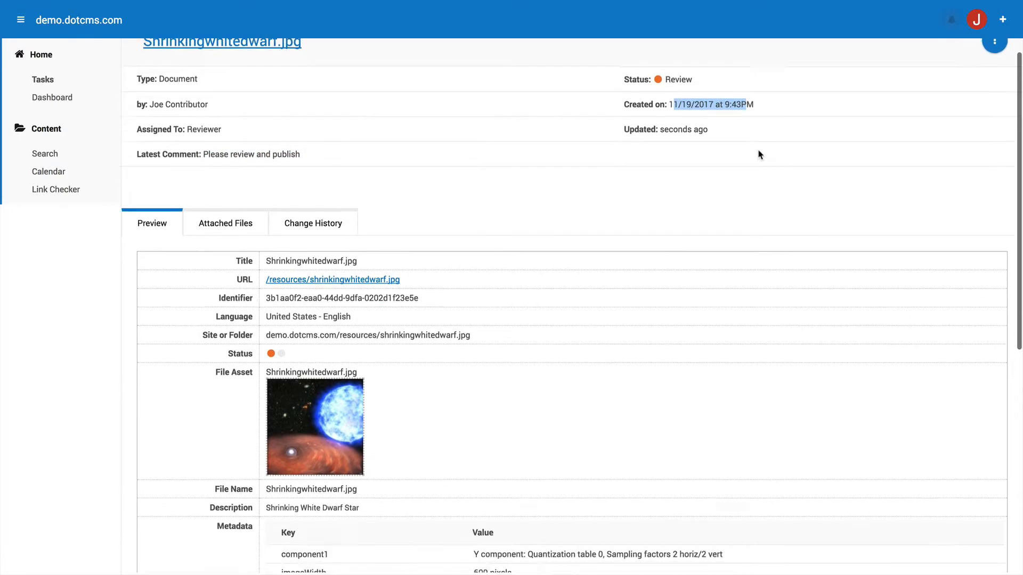
scroll(770, 181, down, 5)
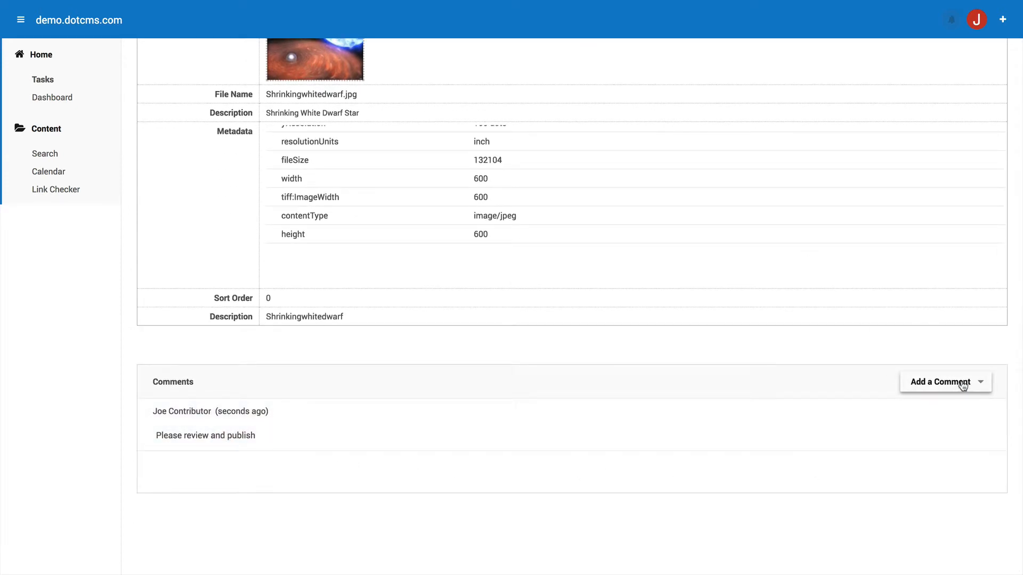
scroll(1015, 367, up, 8)
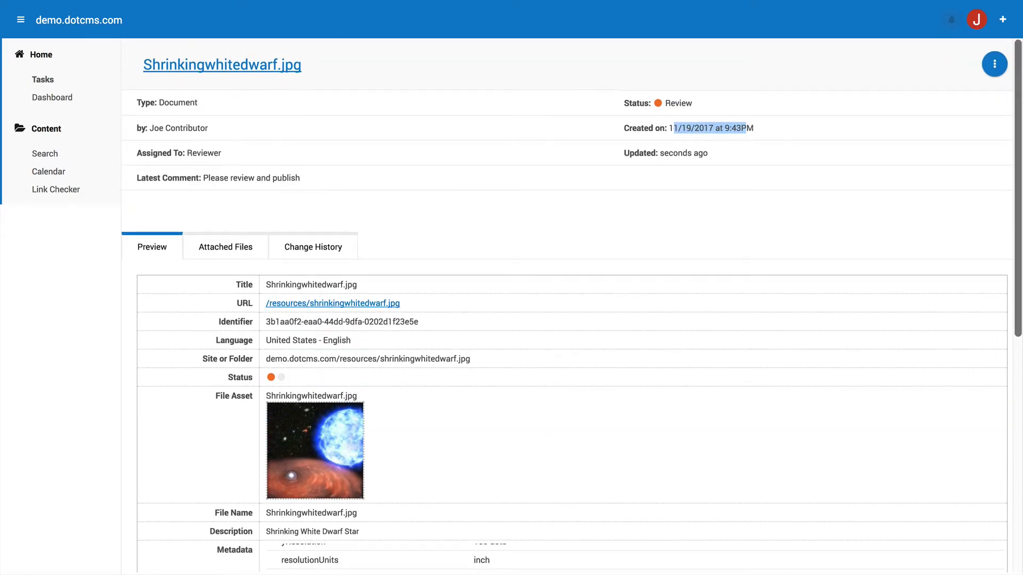
From the review task's actions menu, open Shrinkingwhitedwarf.jpg in the content editing form.
click(992, 65)
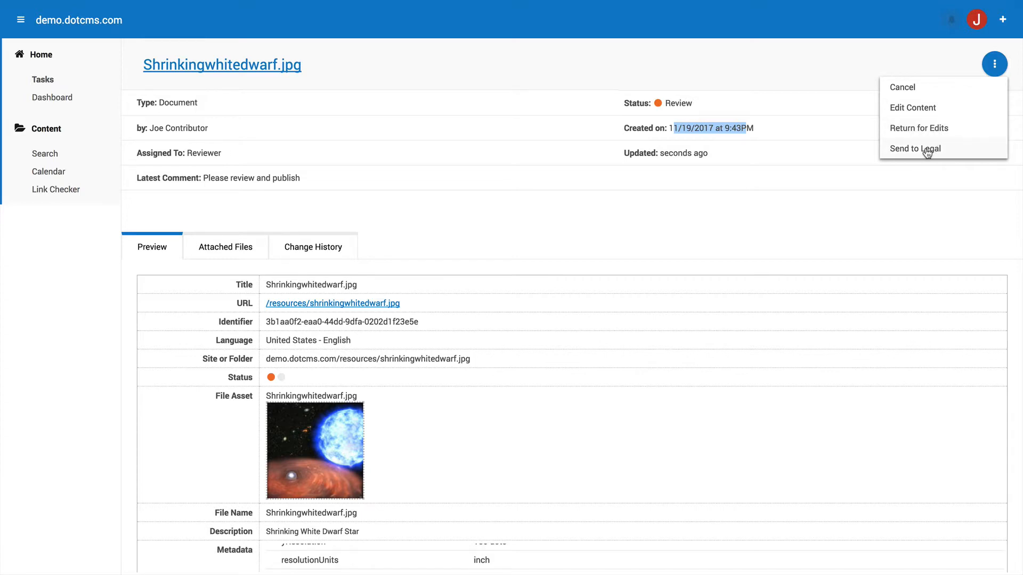
click(925, 117)
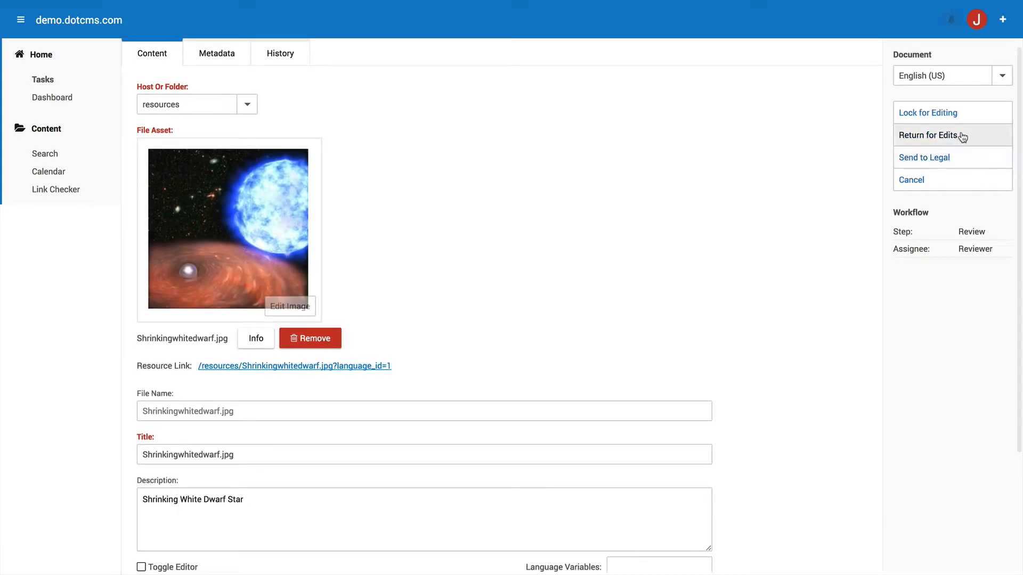
Send Shrinkingwhitedwarf.jpg to Legal with the comment 'Please Publish and push to live environment'.
click(938, 166)
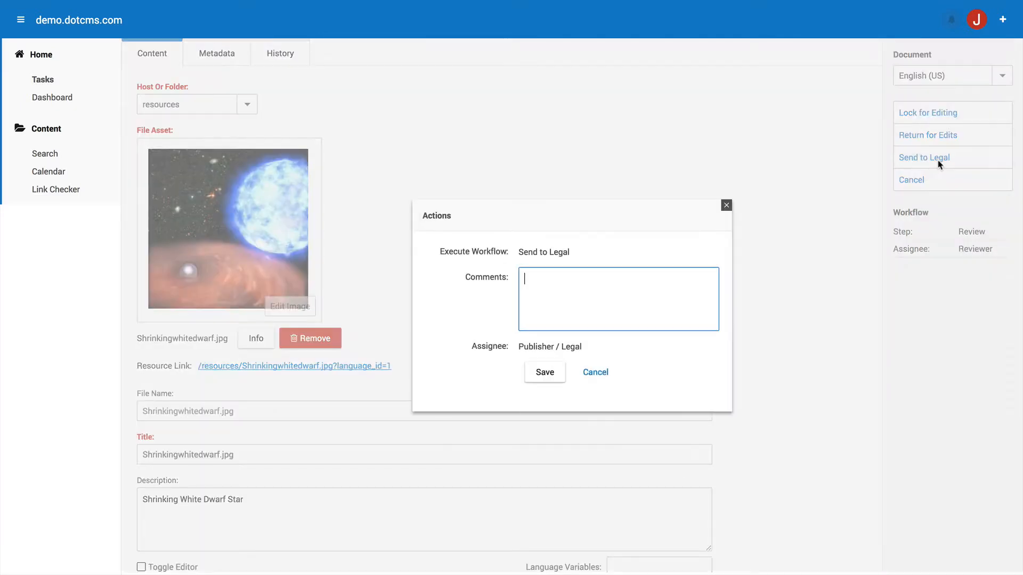
text(Please Publish and push to live environment)
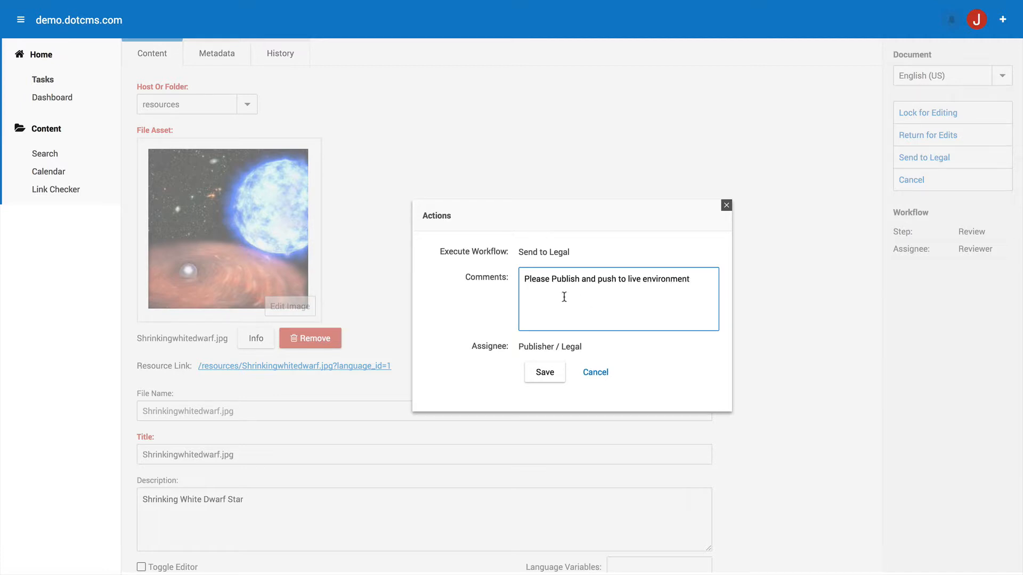
click(542, 371)
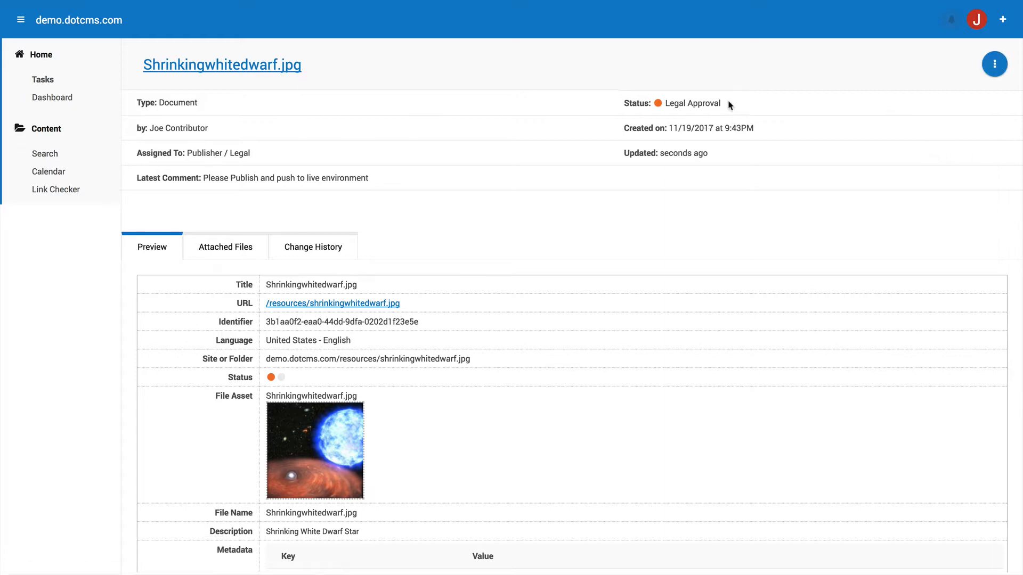
Open Shrinkingwhitedwarf.jpg from Content Search, lock it for editing, then close the form.
drag(730, 104, 659, 106)
click(45, 154)
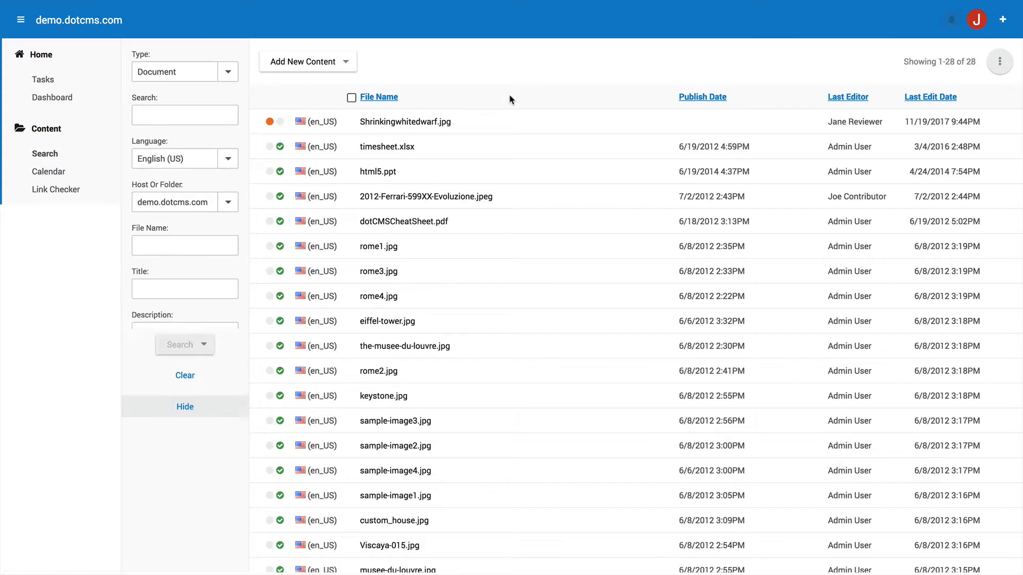
click(512, 117)
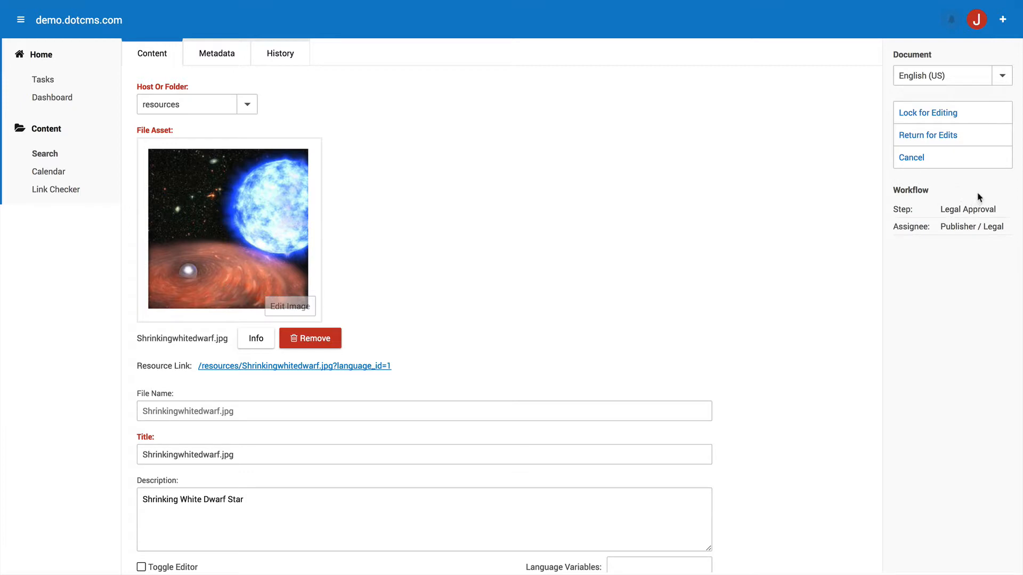
click(941, 115)
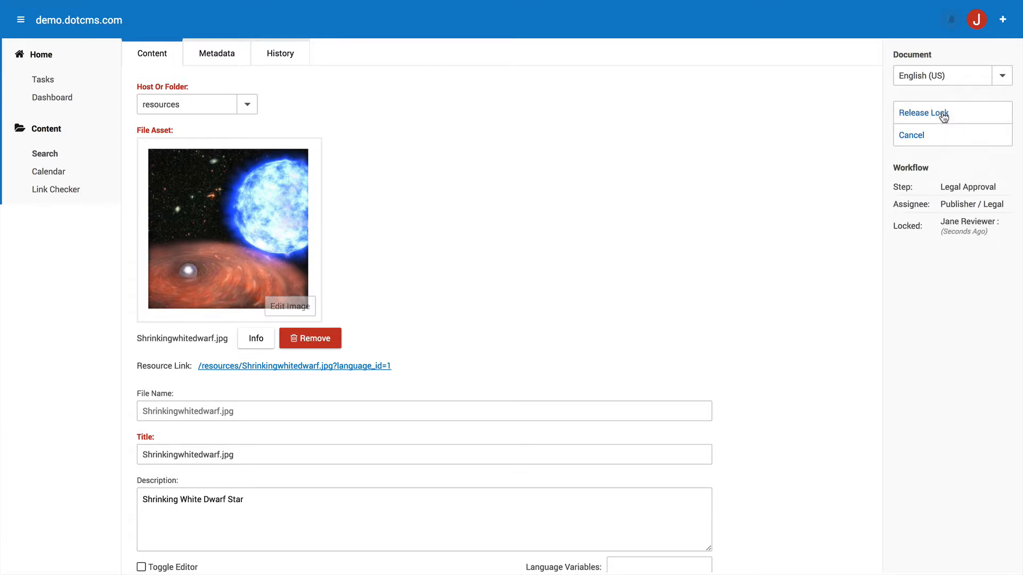
click(911, 135)
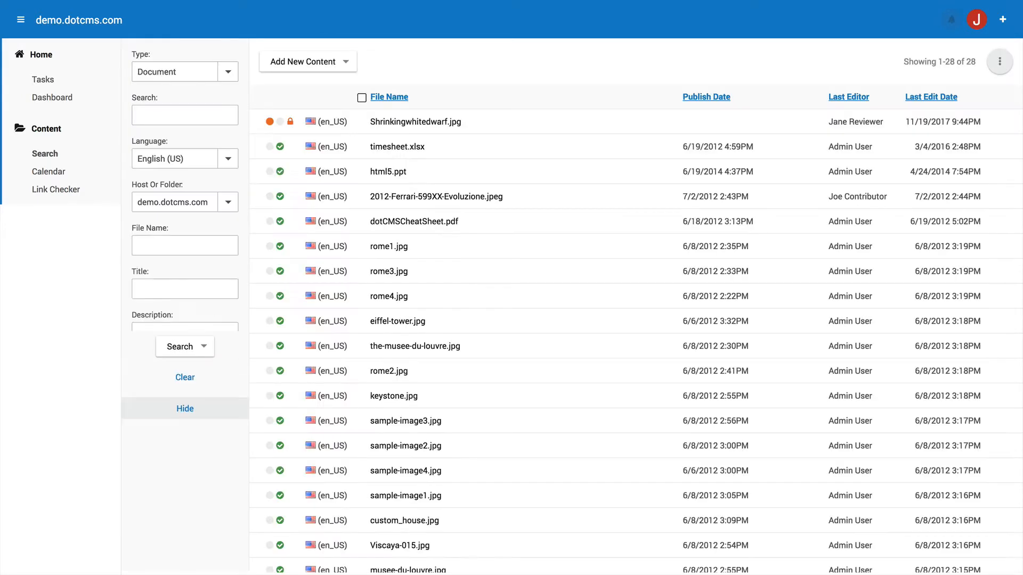
Reopen Shrinkingwhitedwarf.jpg and check its Legal Approval step assigned to Publisher / Legal.
click(376, 127)
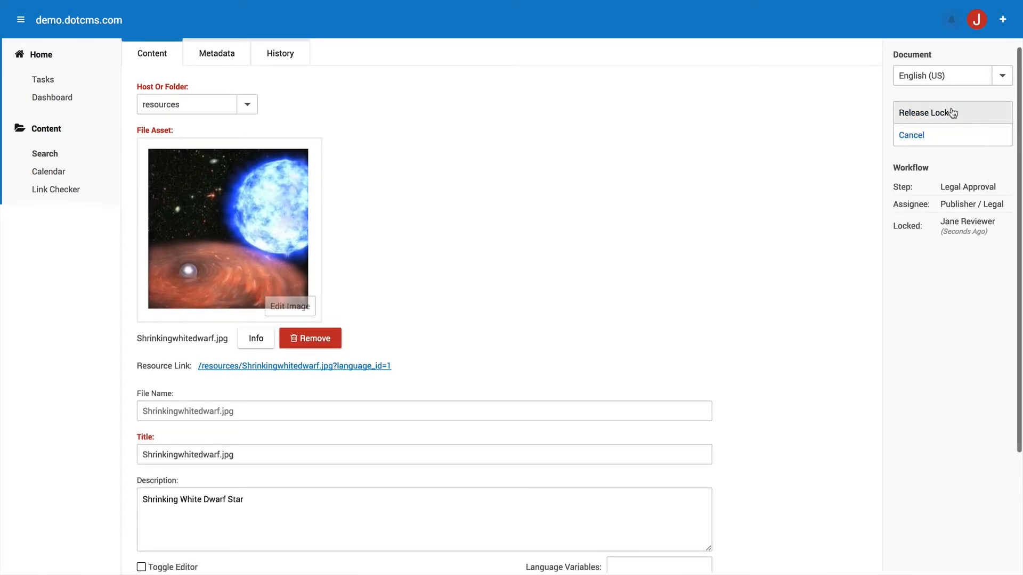
click(906, 133)
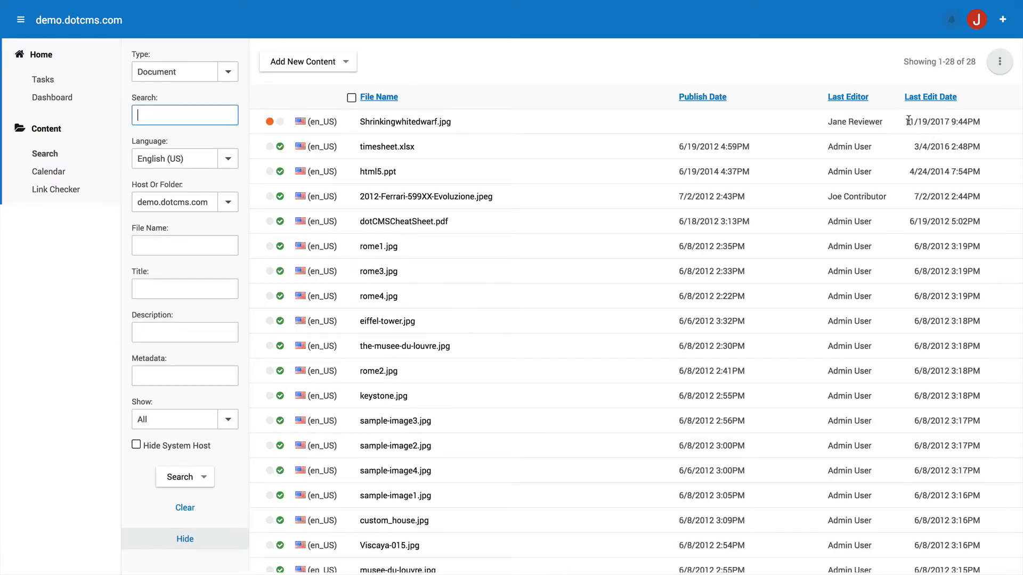
click(379, 122)
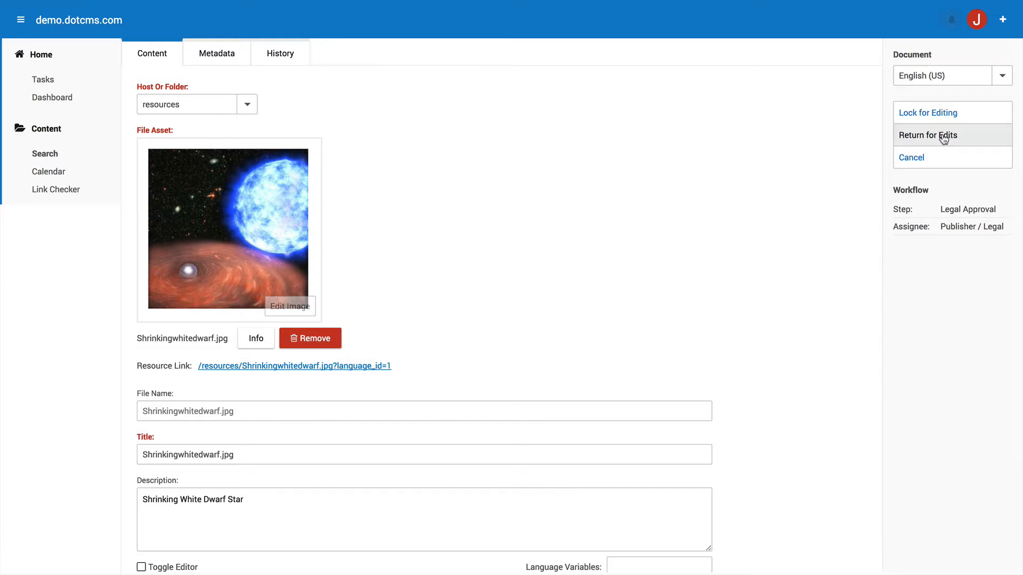
drag(1006, 231, 936, 212)
click(979, 236)
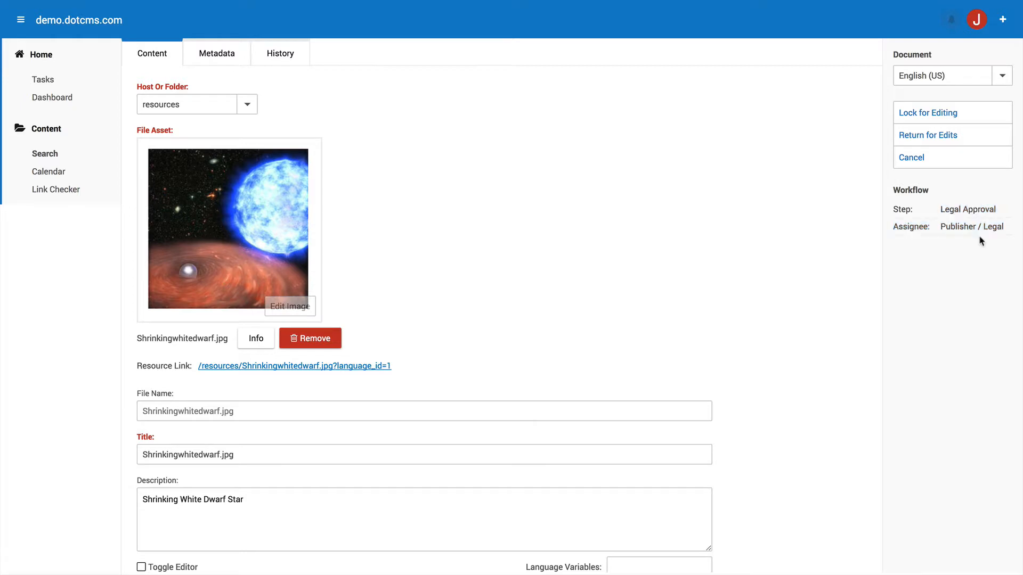
drag(1006, 226, 938, 226)
Leave the reviewer session, log in as the publisher user, and reopen Shrinkingwhitedwarf.jpg.
click(977, 20)
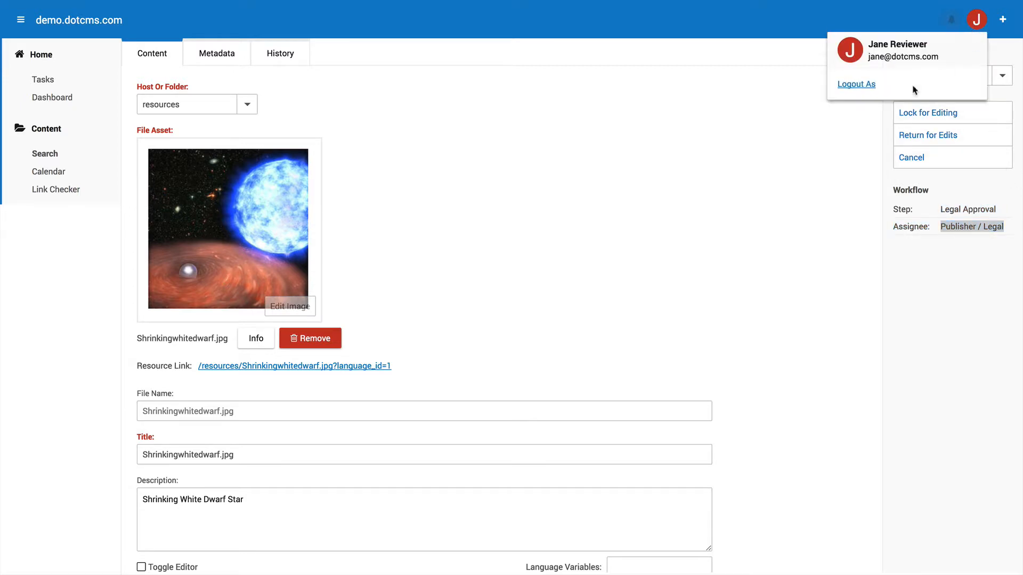
click(864, 87)
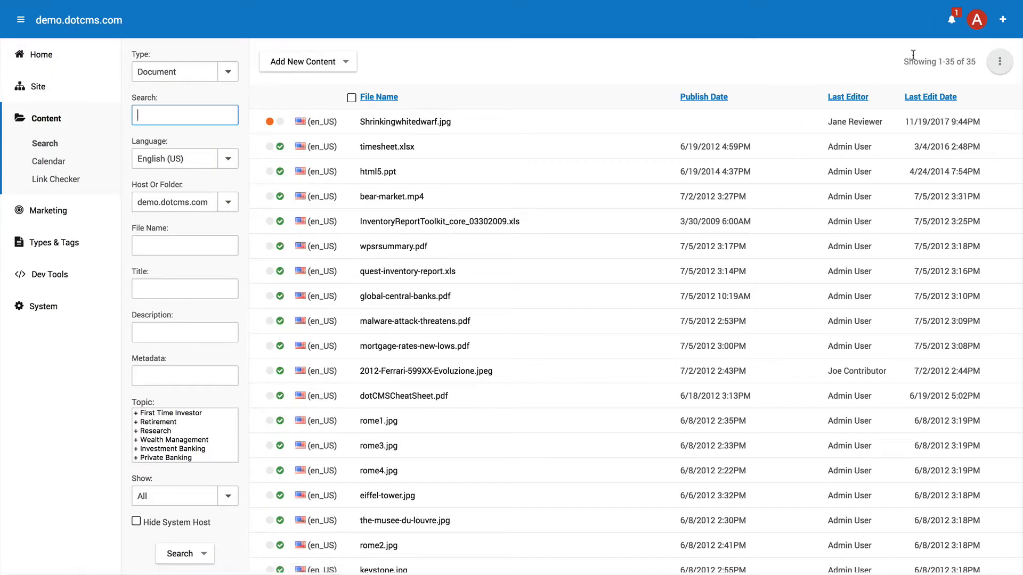
click(975, 23)
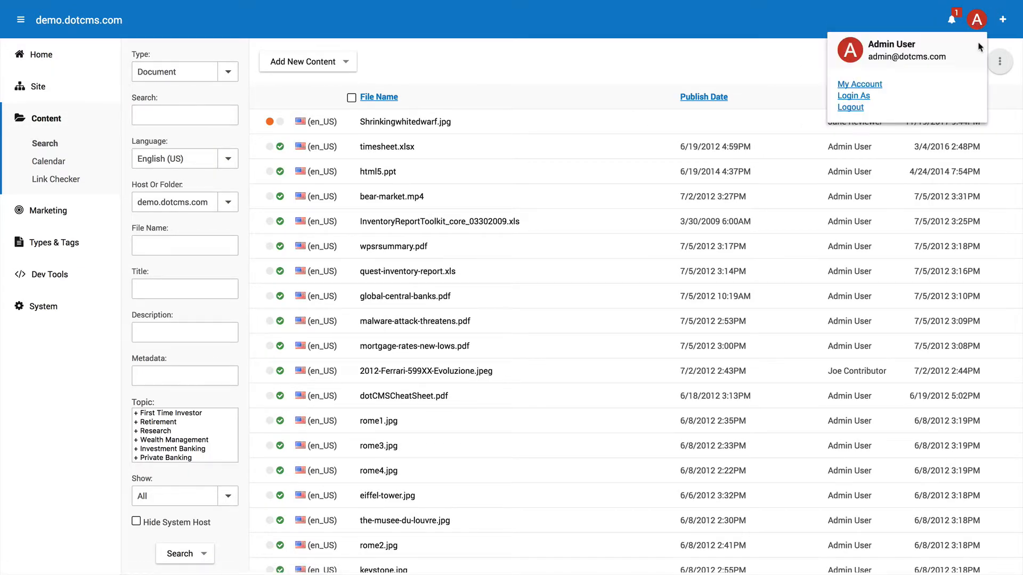
click(864, 101)
click(509, 285)
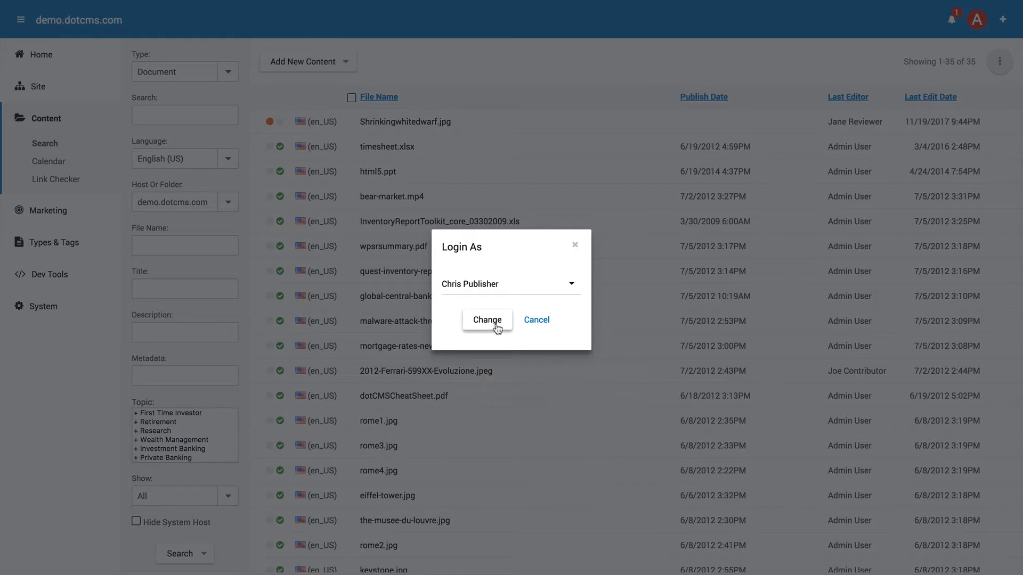
click(469, 324)
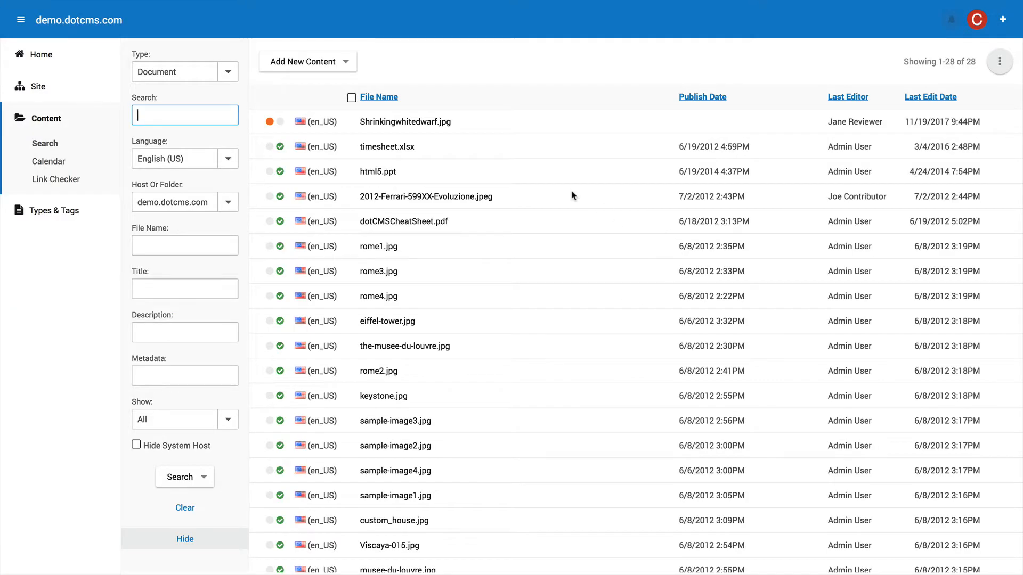
click(392, 123)
scroll(672, 126, down, 1)
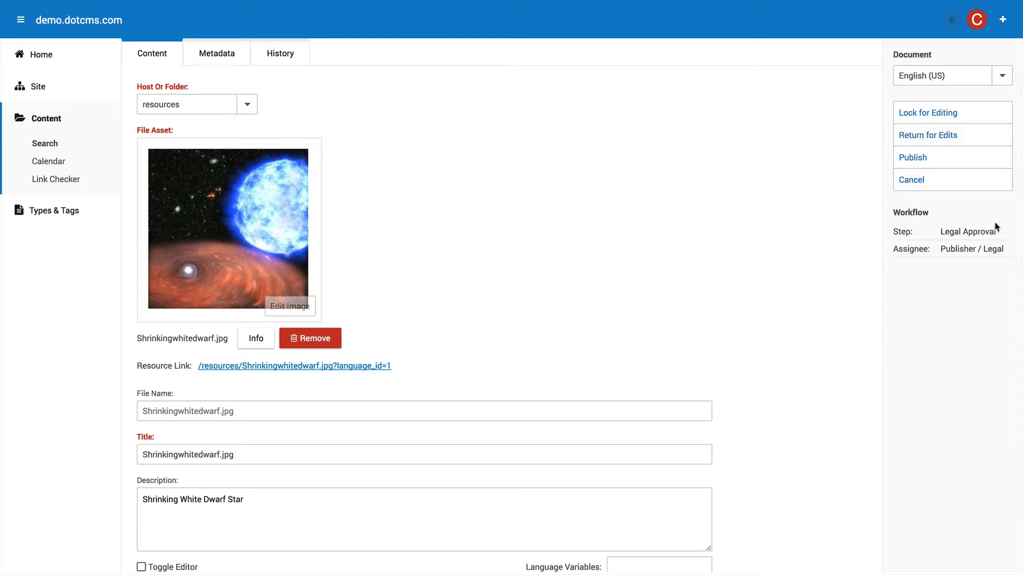
Publish Shrinkingwhitedwarf.jpg from its Legal Approval step as the publisher.
drag(1000, 234, 946, 231)
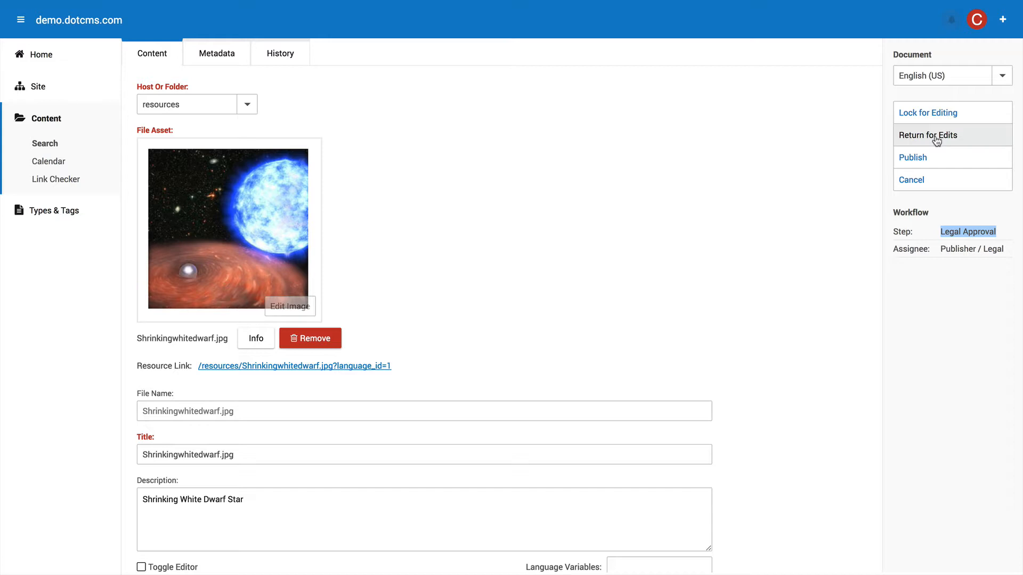
click(913, 158)
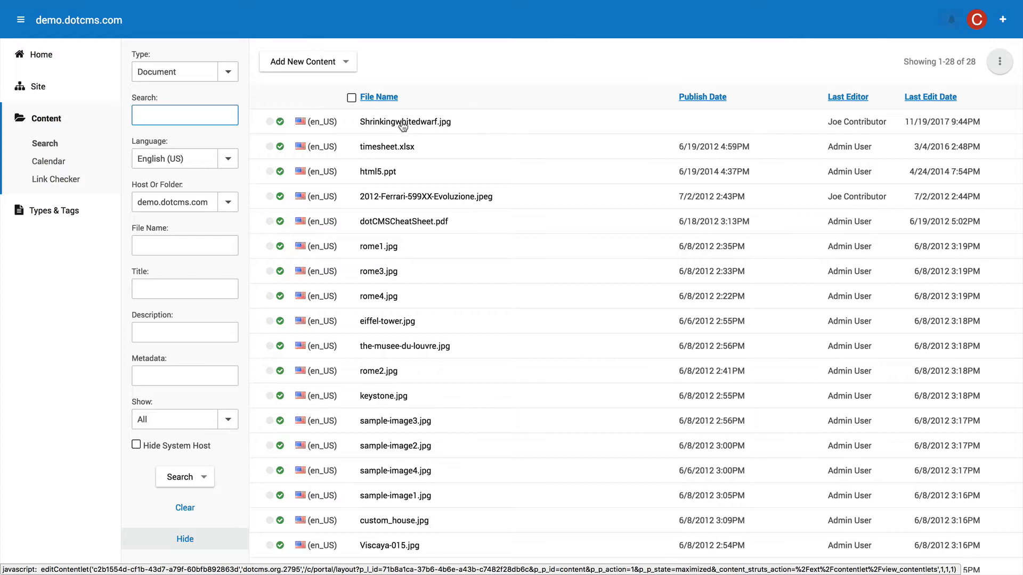
Reopen Shrinkingwhitedwarf.jpg and verify its workflow step now reads Published.
click(402, 124)
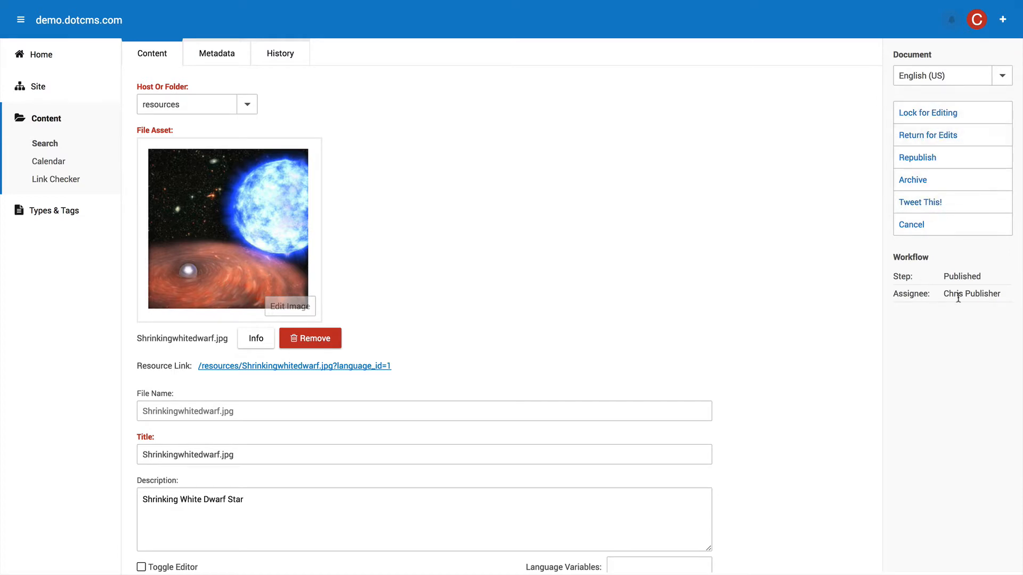
drag(983, 277, 942, 277)
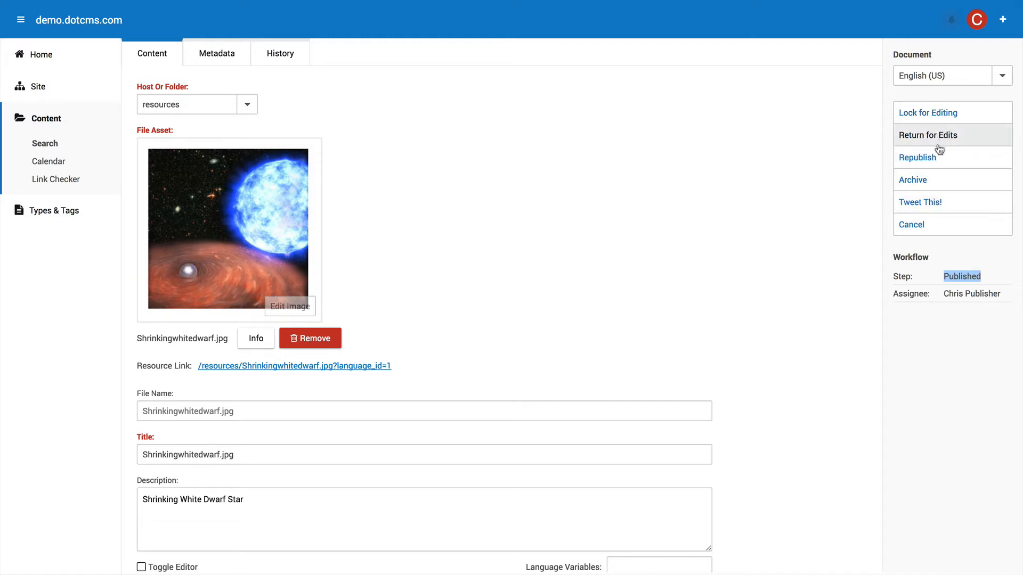
click(927, 208)
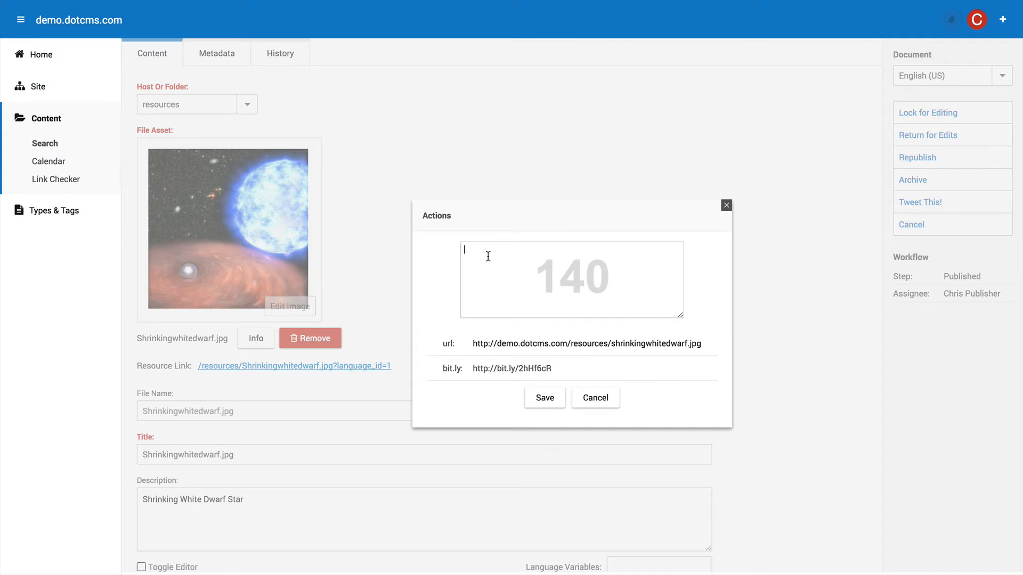
text(A t)
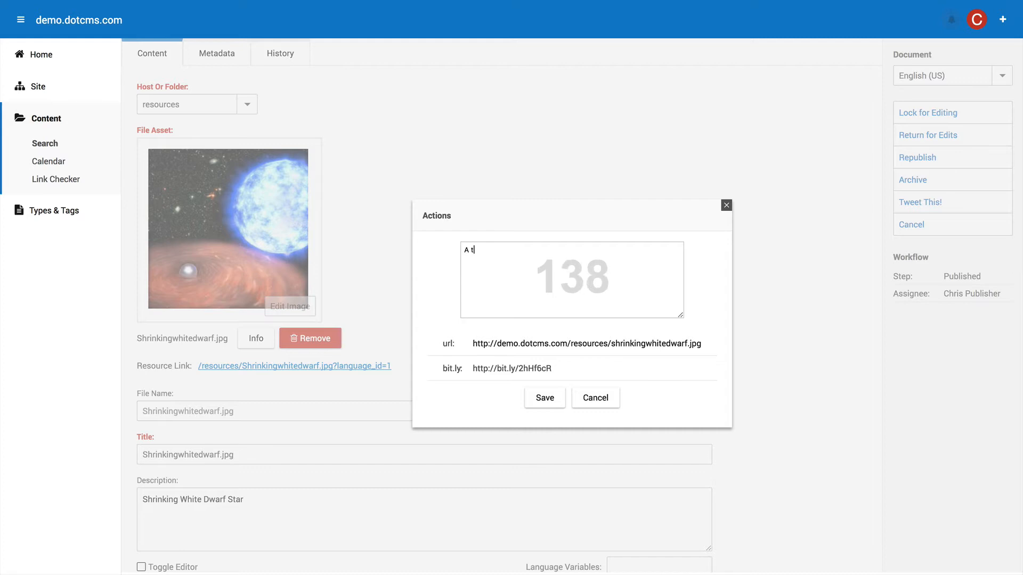
text(weet abou)
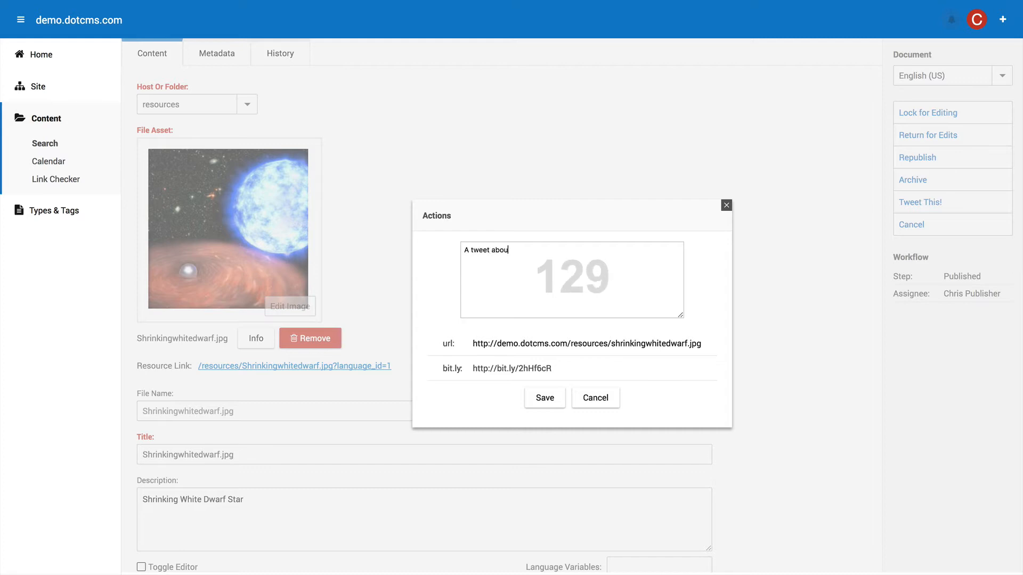
text(t this)
click(726, 206)
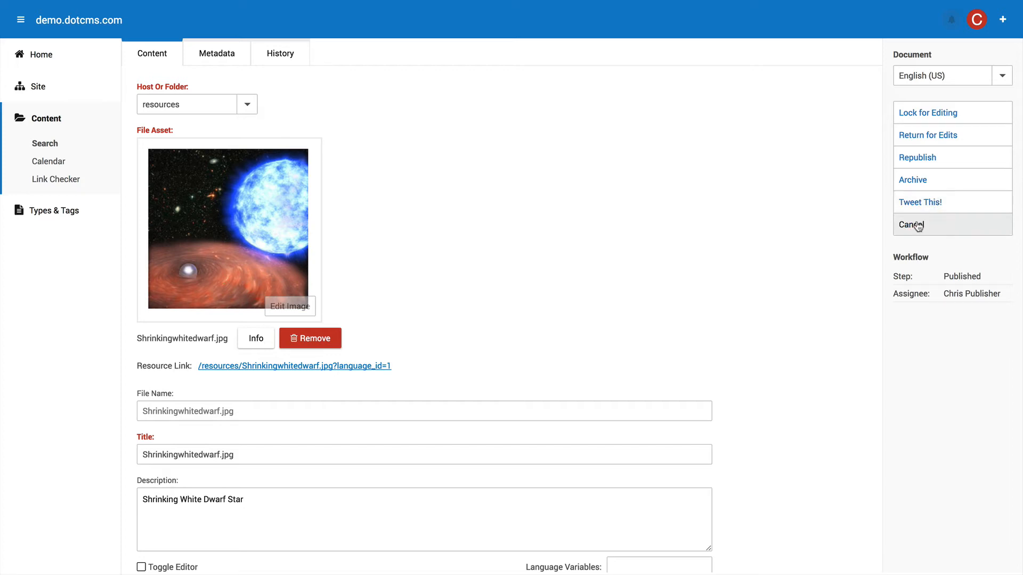
Close the edit form and go to the Tasks list under Home.
click(919, 224)
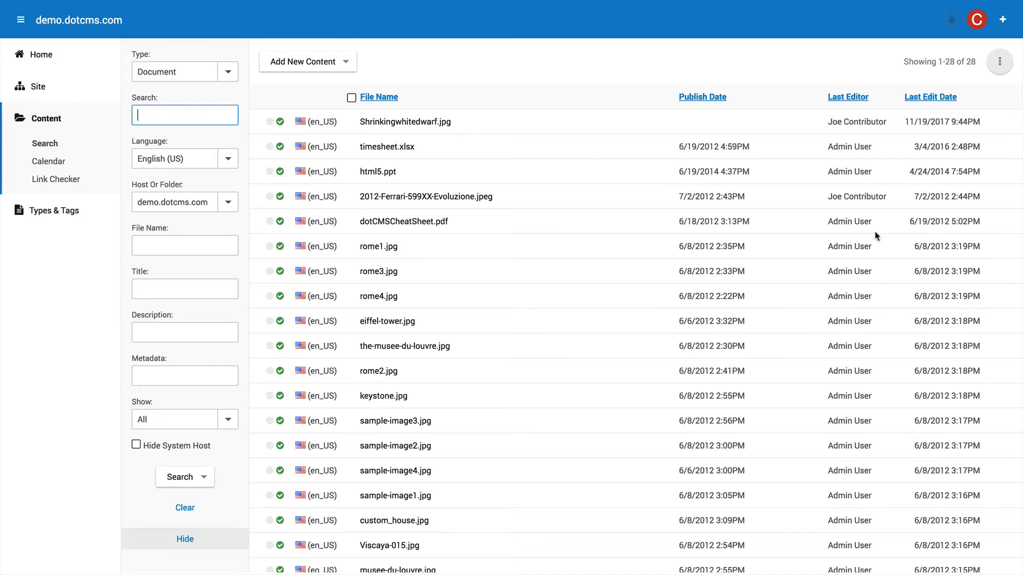
click(41, 54)
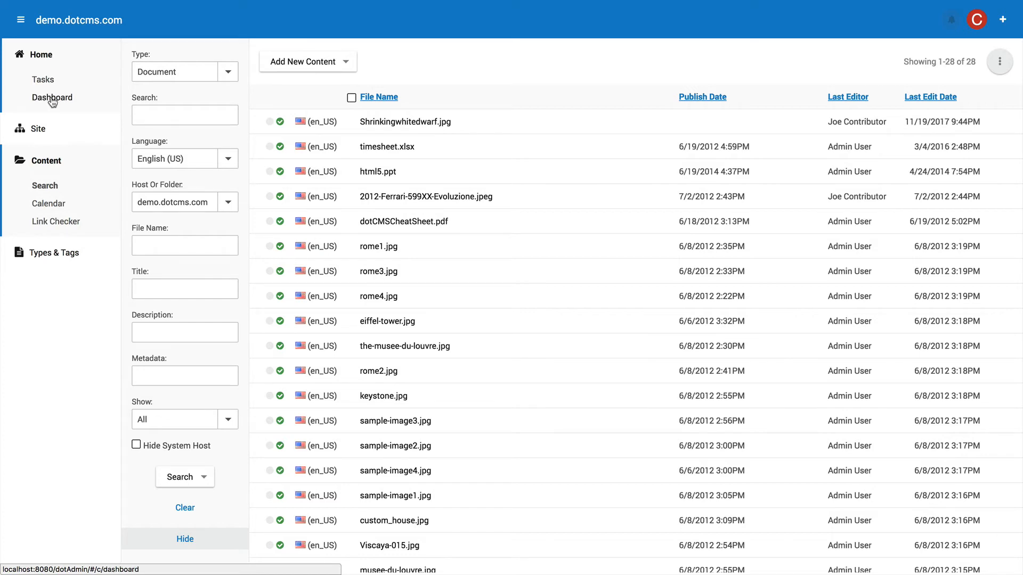
click(44, 82)
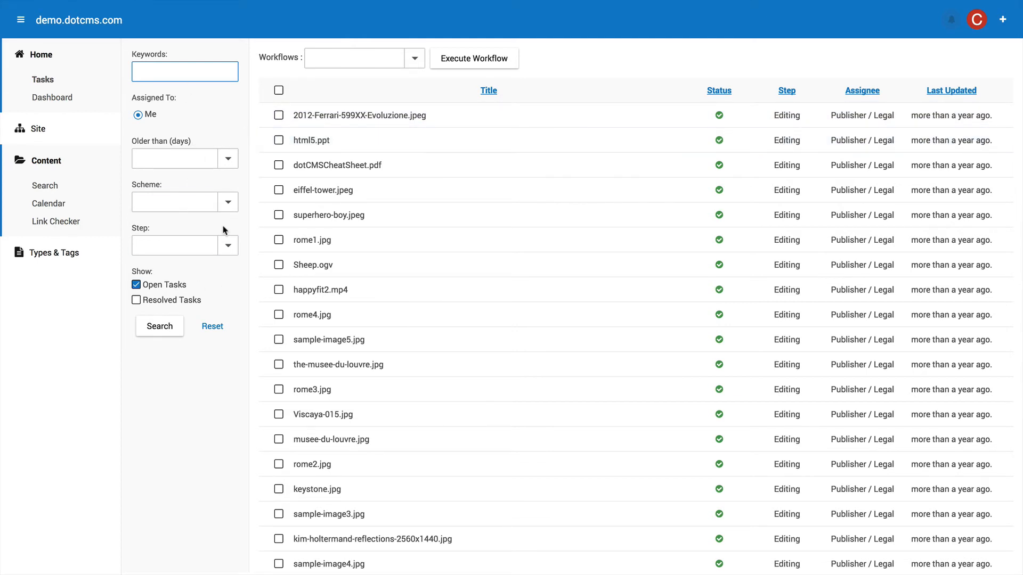
Filter tasks to the Document Management scheme and Published step, including resolved tasks.
click(228, 246)
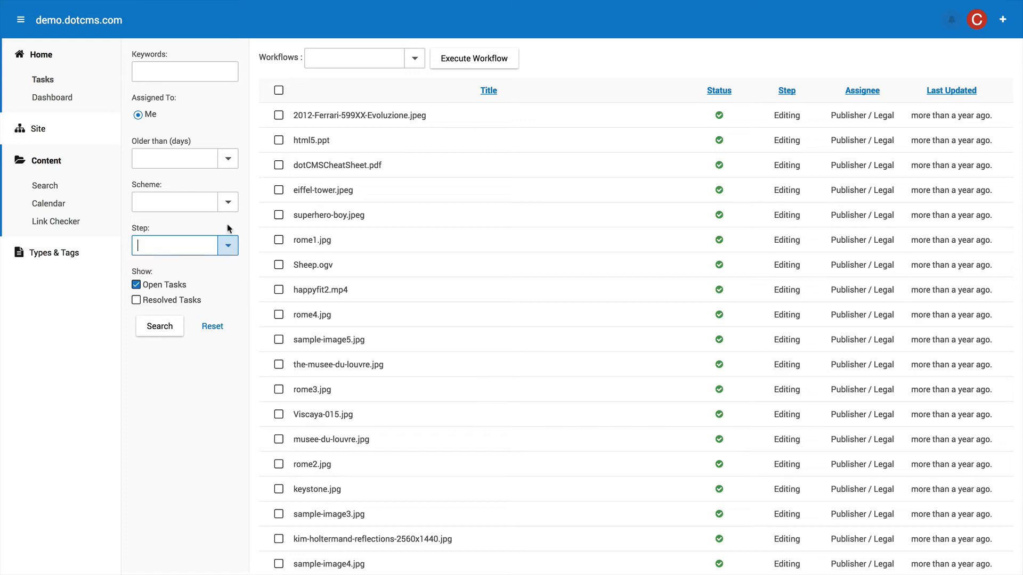
click(228, 202)
click(178, 261)
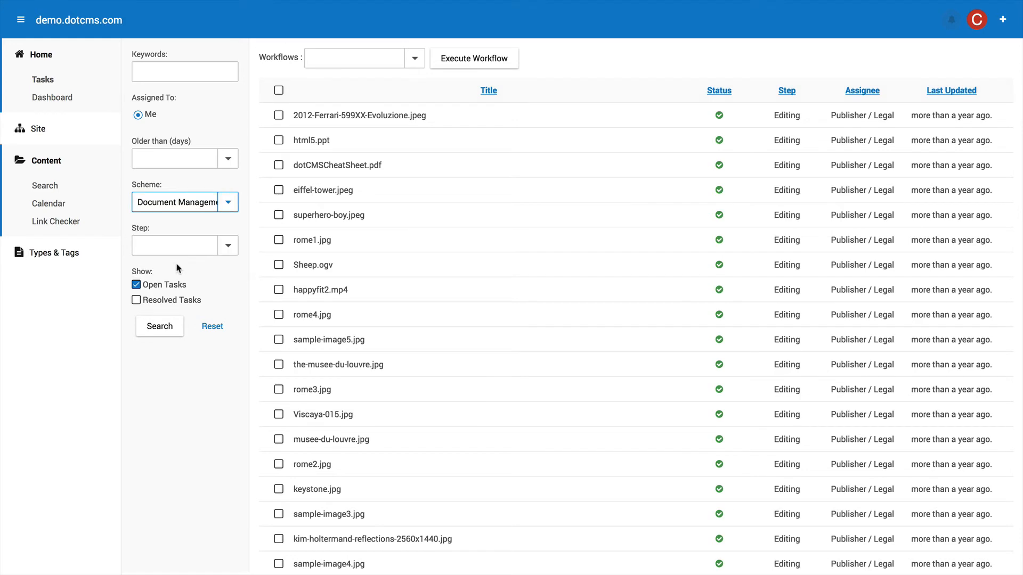
click(227, 245)
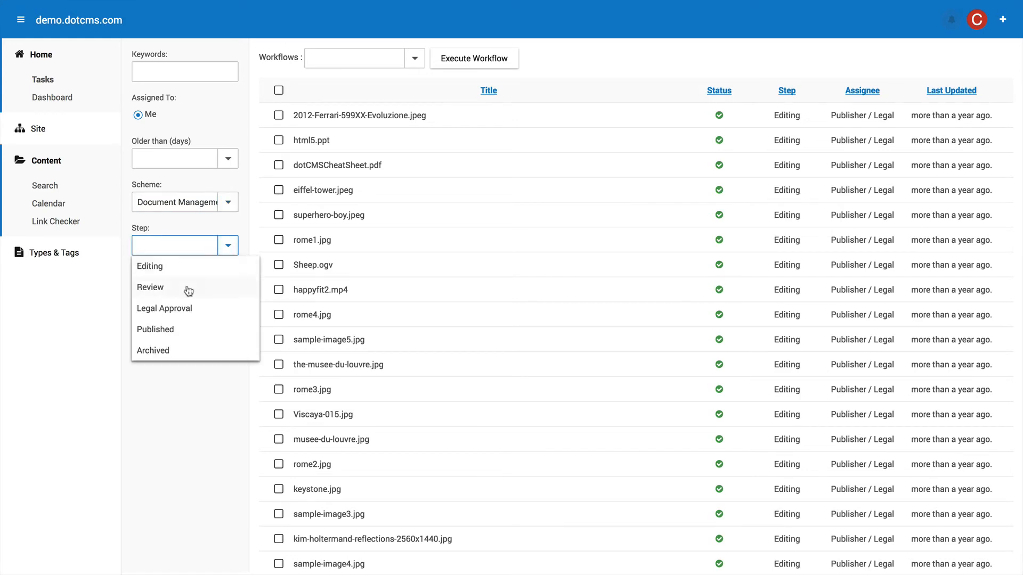
click(159, 330)
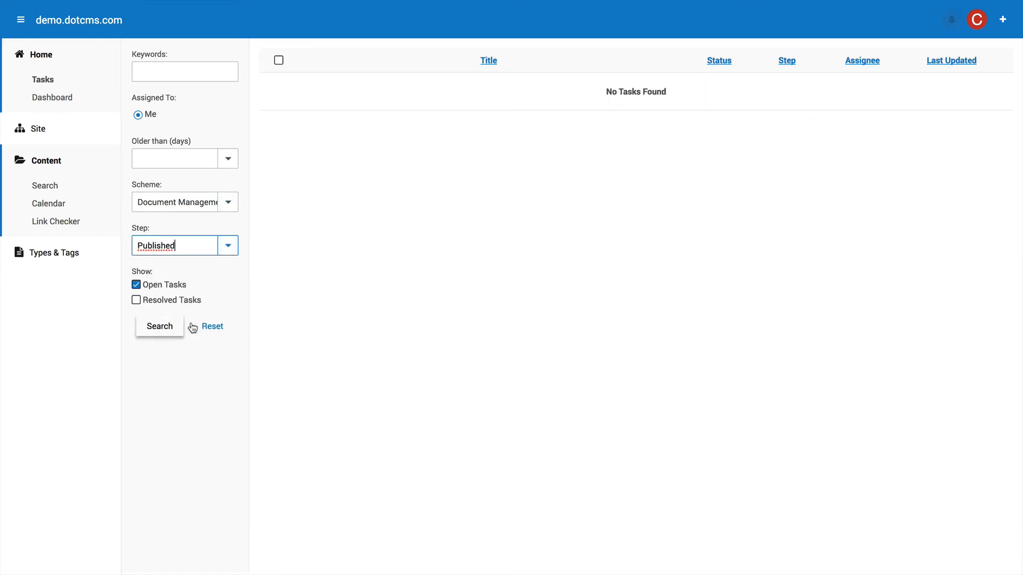
click(227, 249)
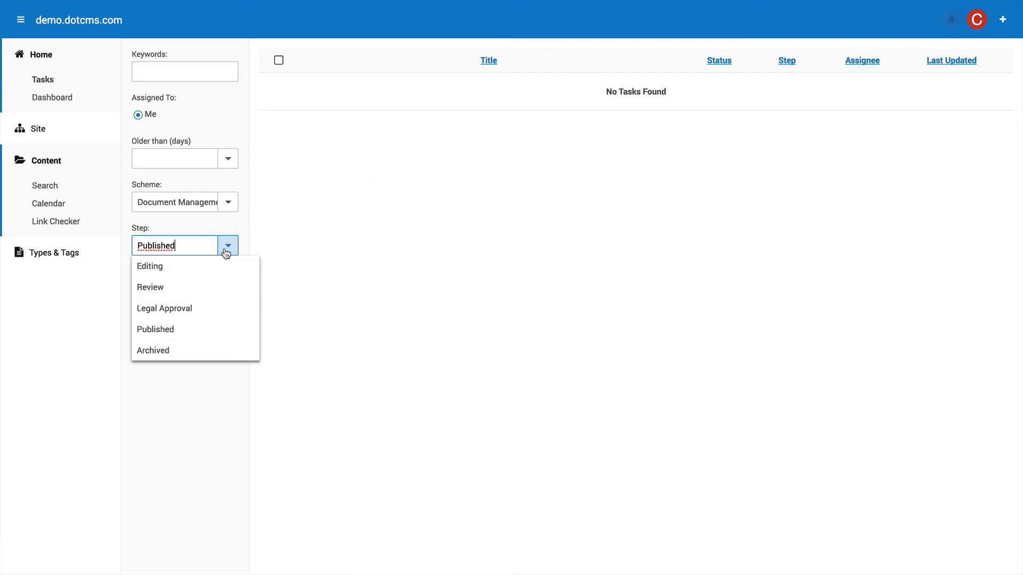
click(158, 330)
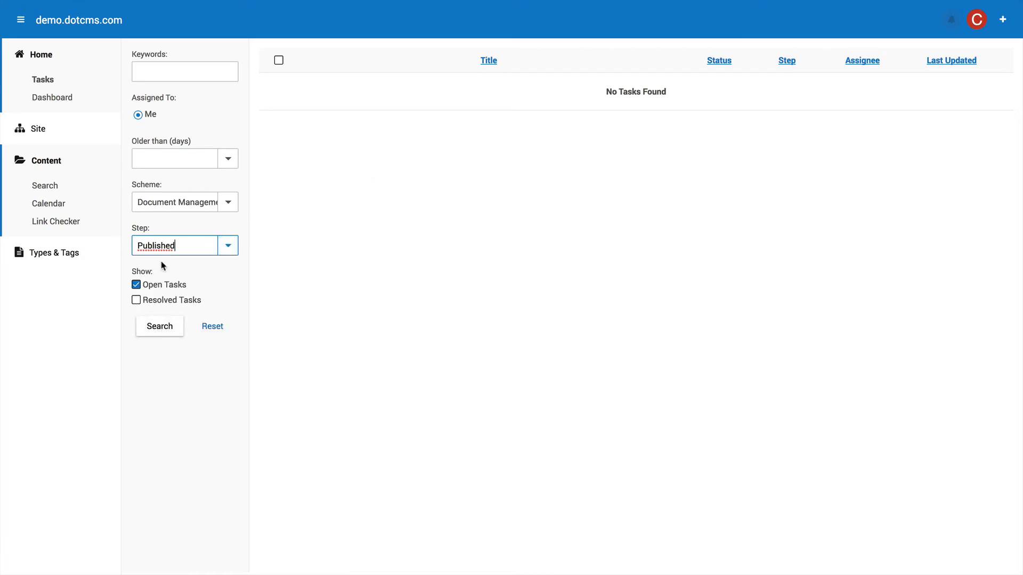
click(135, 301)
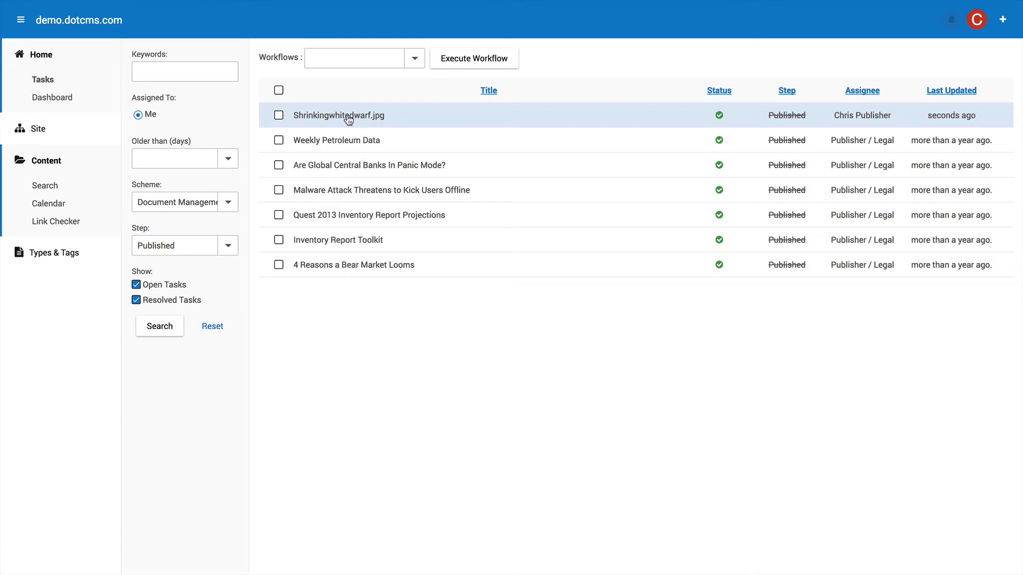
Mark only the Weekly Petroleum Data task, leaving Shrinkingwhitedwarf.jpg unchecked.
click(415, 60)
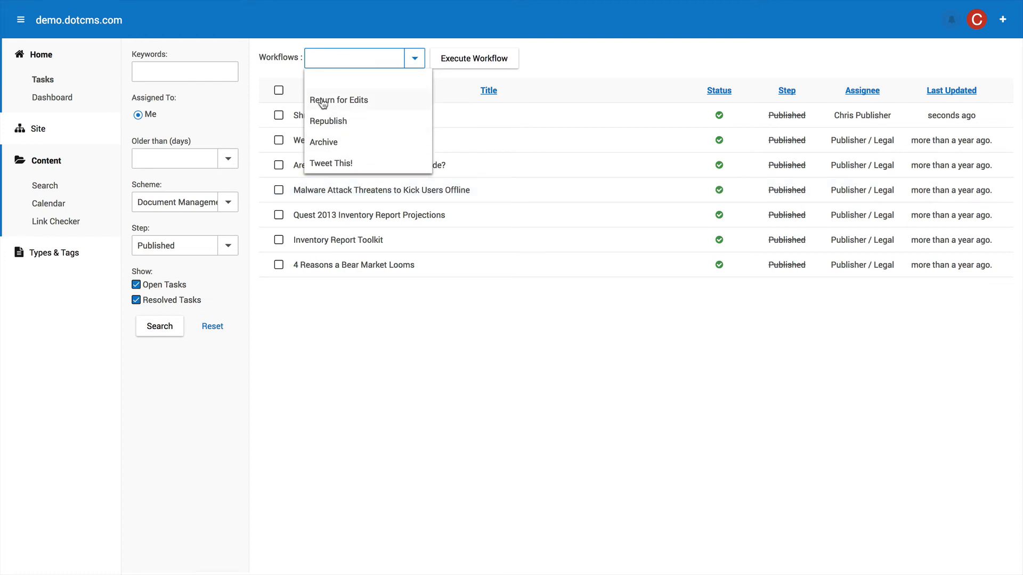
click(296, 87)
click(279, 115)
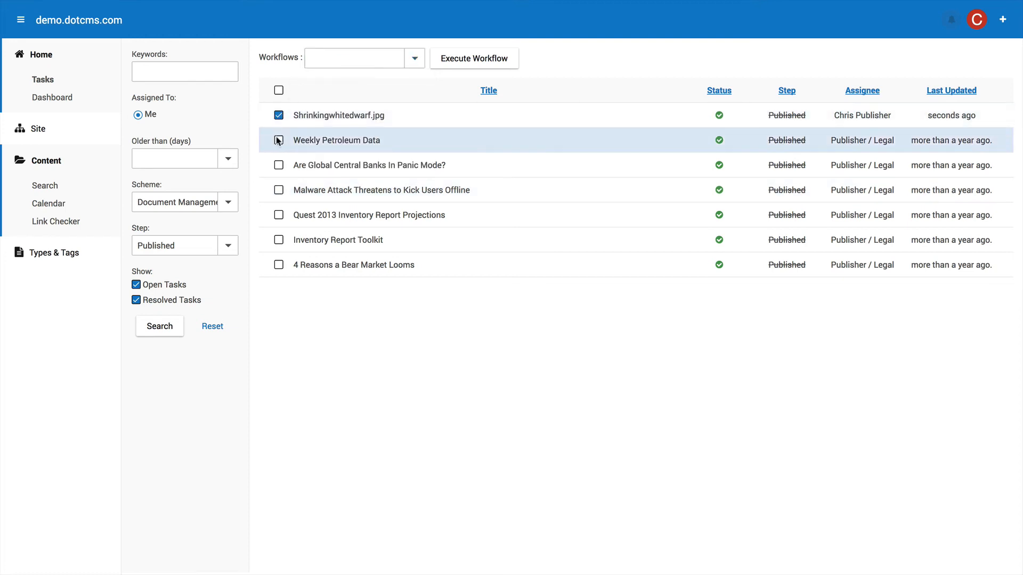
click(279, 140)
click(414, 61)
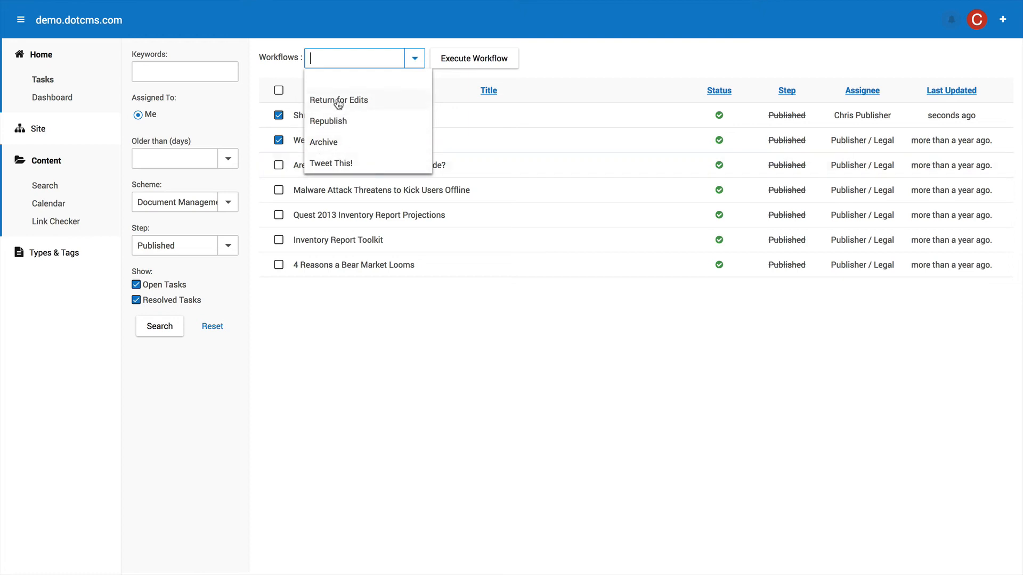
click(568, 85)
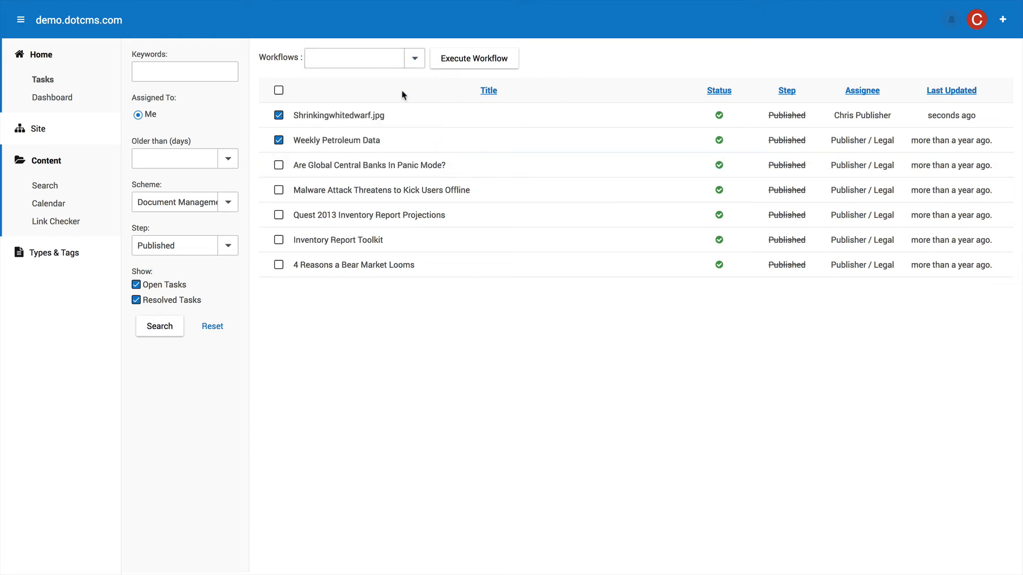
click(280, 115)
click(160, 75)
Search the Published tasks for the keyword 'Shrinking'.
text(Shrin)
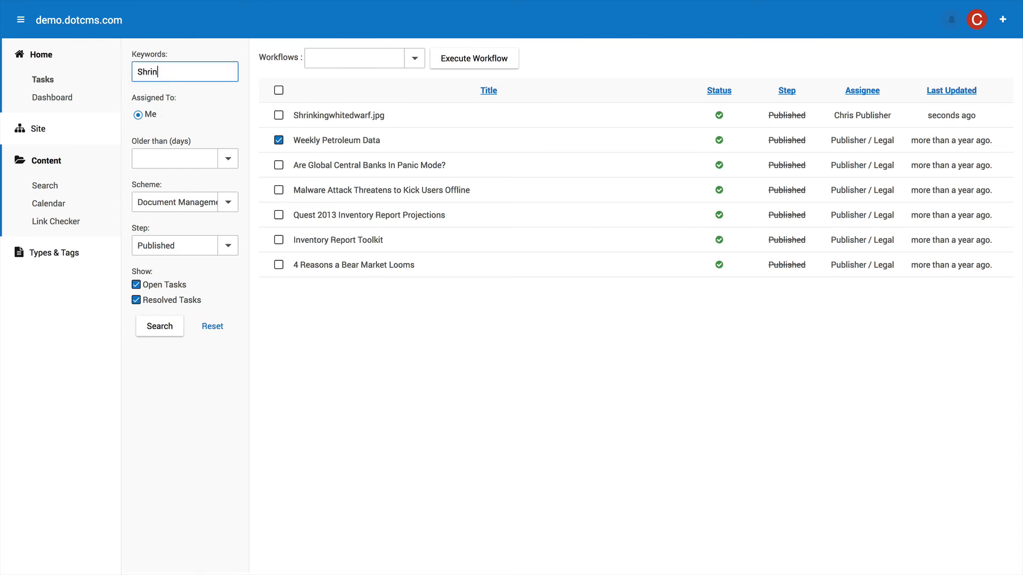
text(king)
click(175, 331)
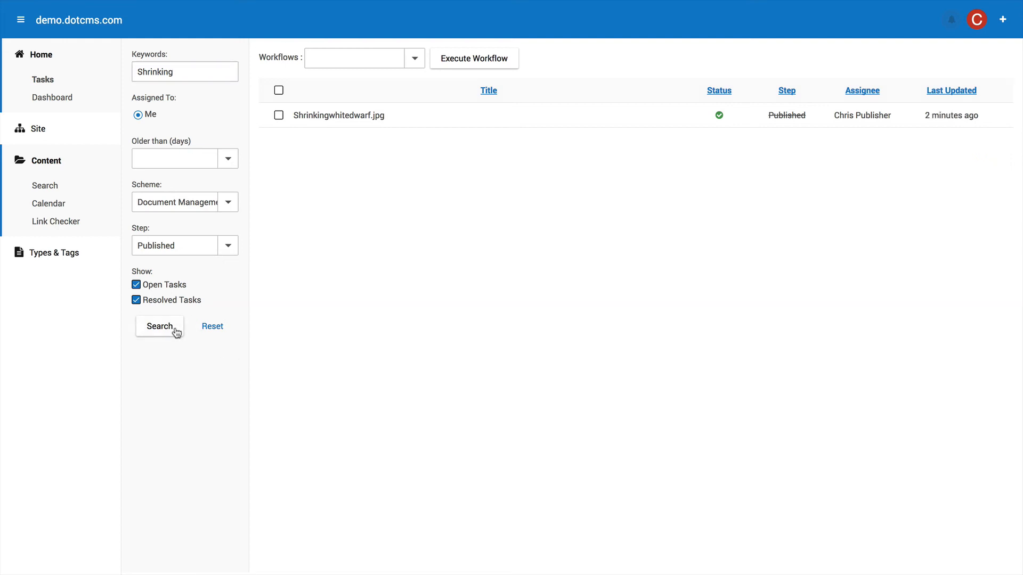
click(228, 158)
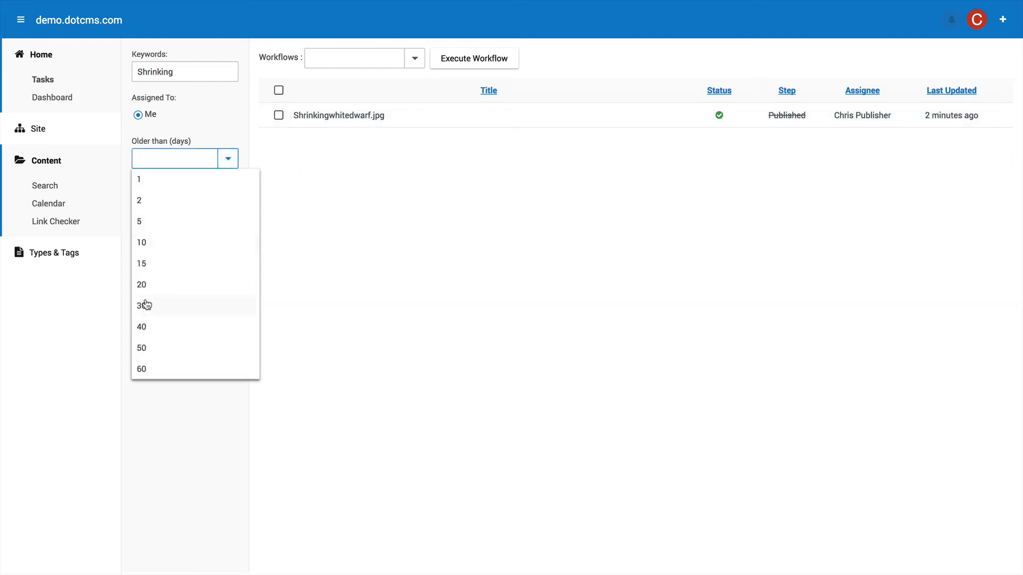
click(400, 228)
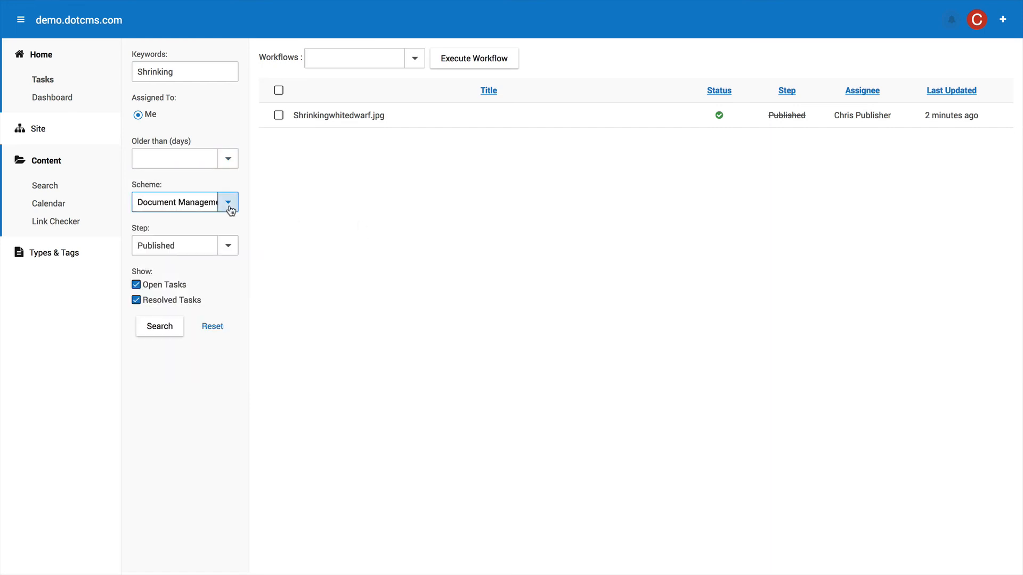
Try the Review and Legal Approval step filters, return to Published, then reset all filters.
click(227, 251)
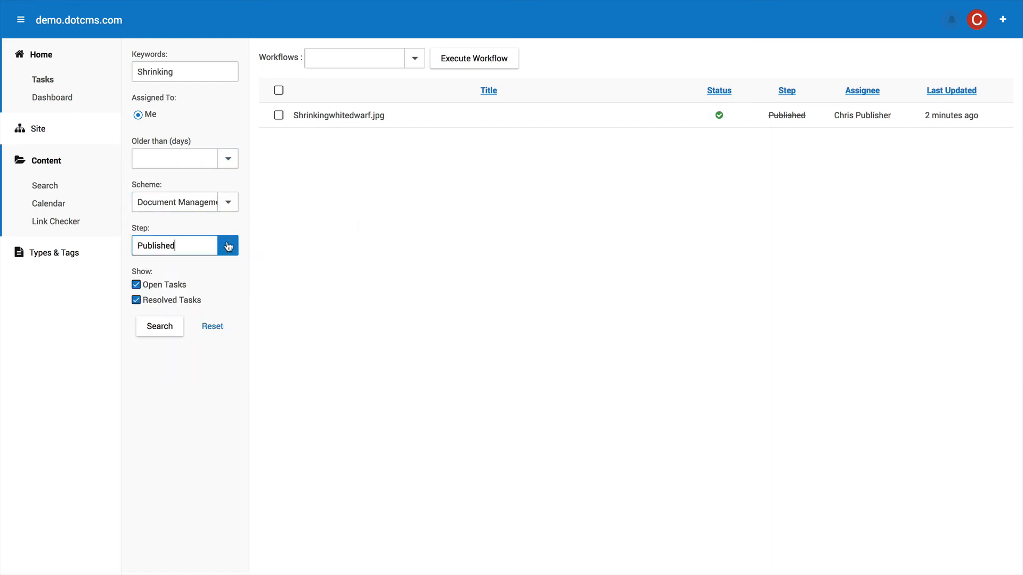
click(164, 288)
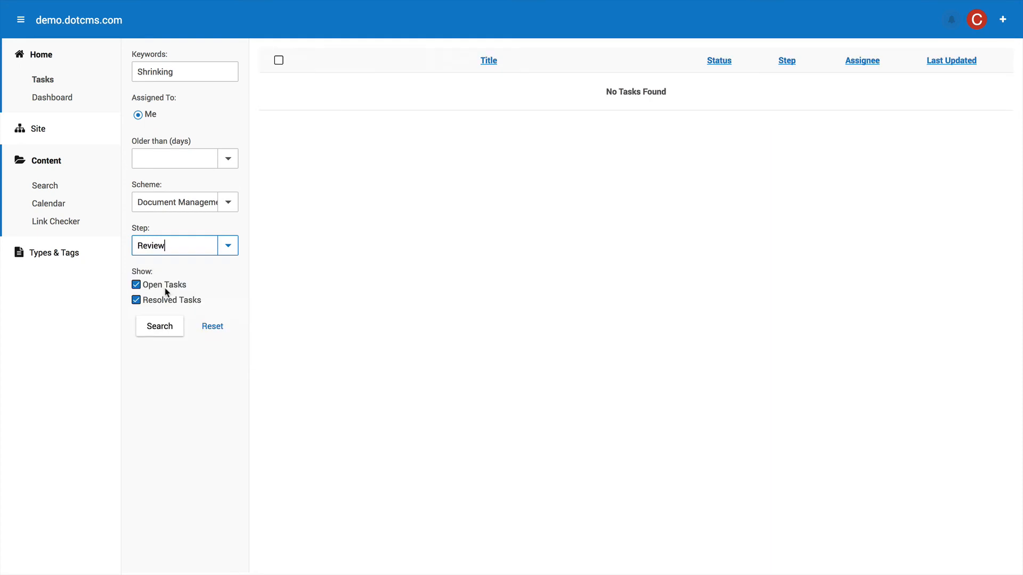
click(223, 246)
click(178, 309)
click(228, 245)
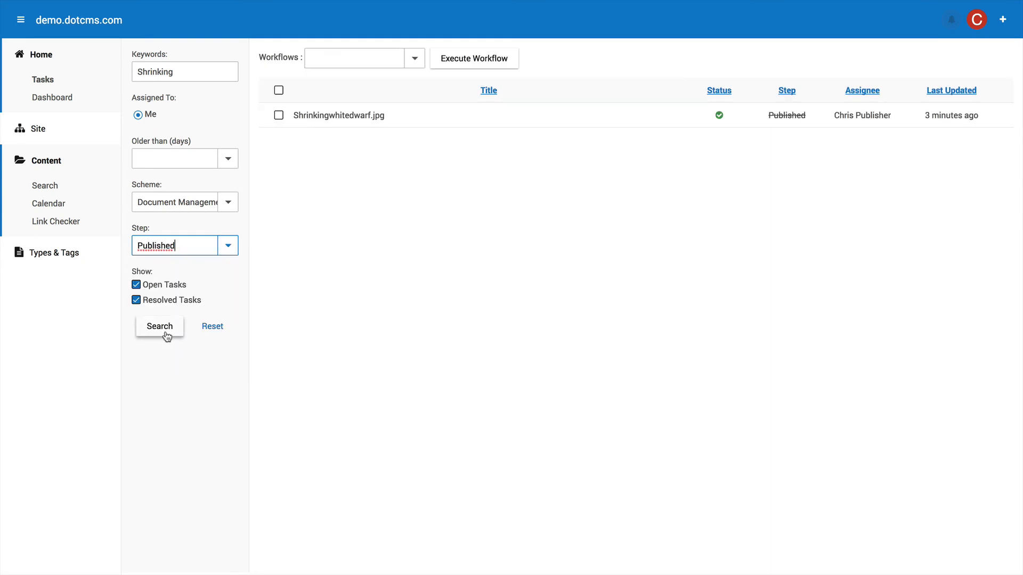
click(165, 330)
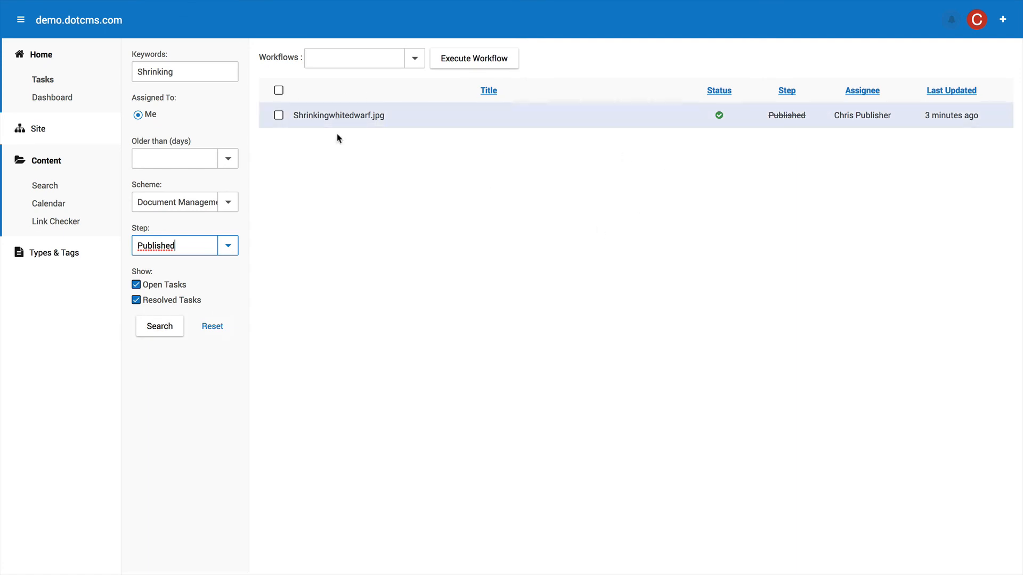
click(213, 326)
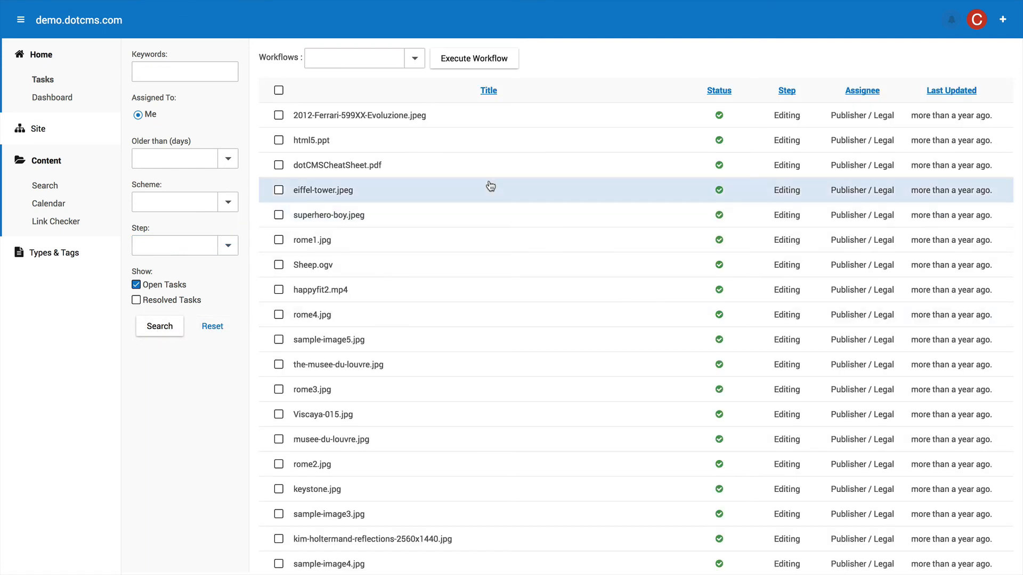